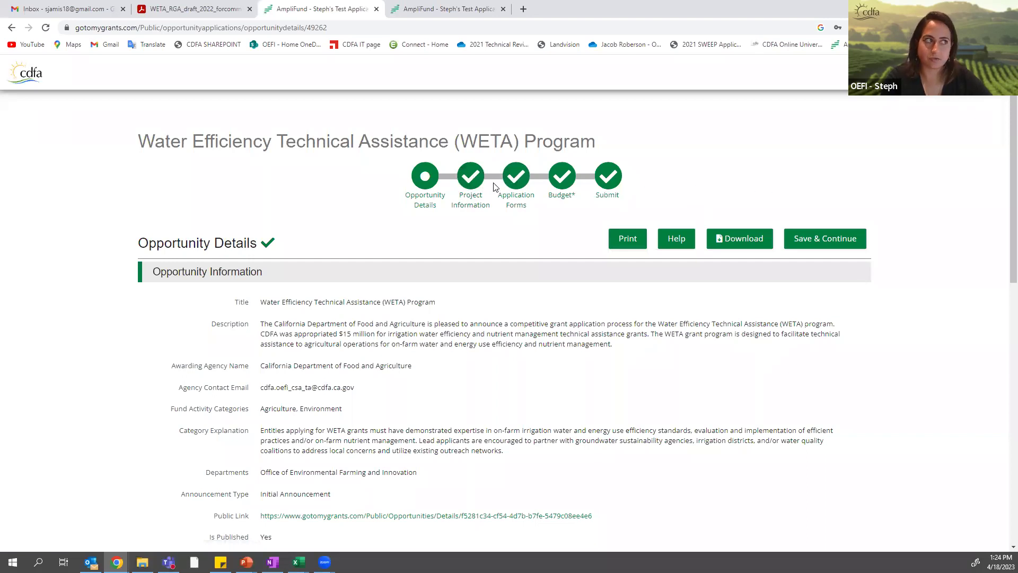
Review the WETA Opportunity Details and save them to reach the Project Information step.
{"action": "scroll", "coordinate": [472, 183], "scroll_direction": "down", "scroll_amount": 1}
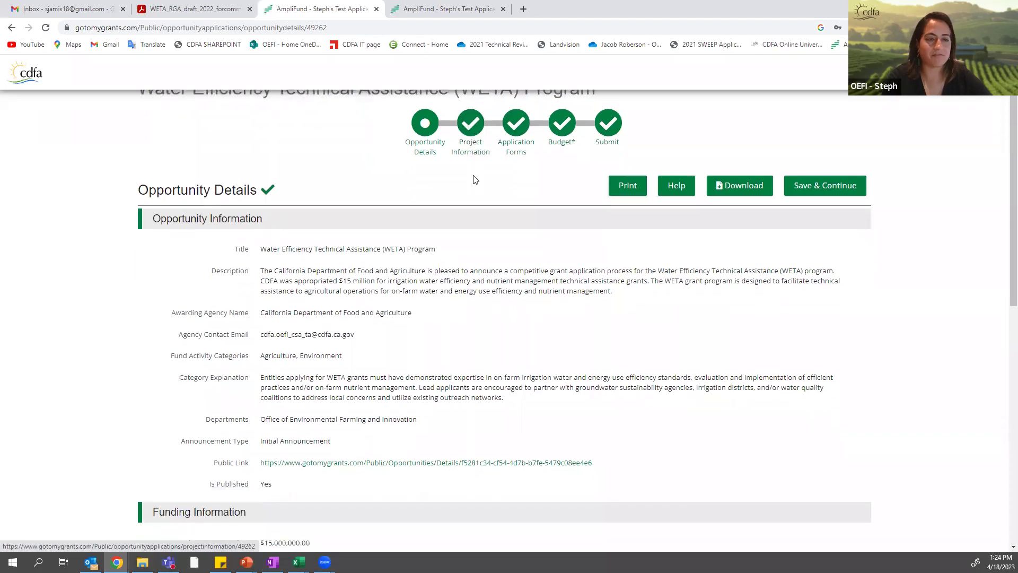
{"action": "scroll", "coordinate": [475, 180], "scroll_direction": "up", "scroll_amount": 1}
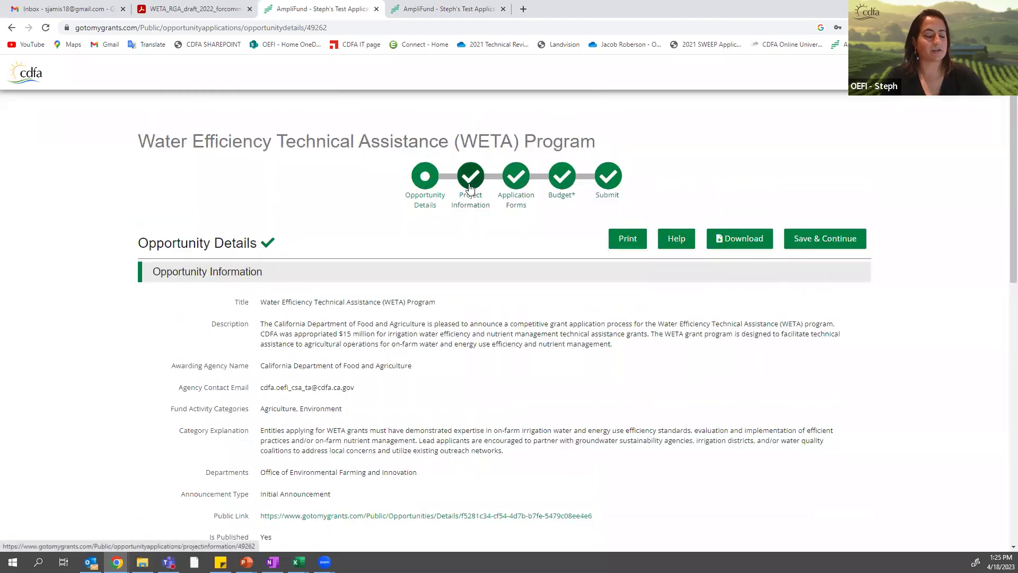
{"action": "scroll", "coordinate": [629, 240], "scroll_direction": "down", "scroll_amount": 2}
{"action": "scroll", "coordinate": [632, 245], "scroll_direction": "up", "scroll_amount": 2}
{"action": "scroll", "coordinate": [436, 186], "scroll_direction": "down", "scroll_amount": 4}
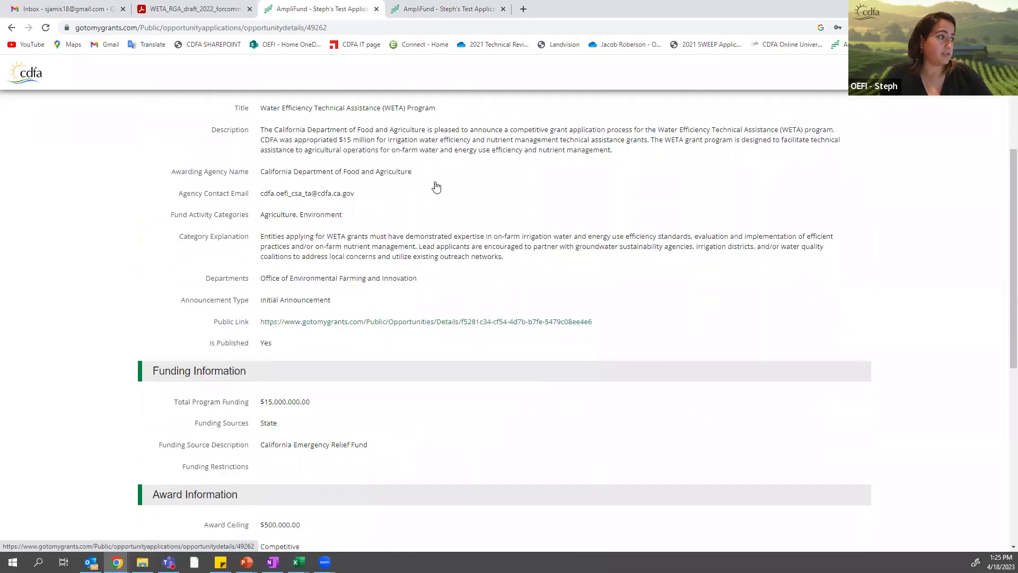
{"action": "scroll", "coordinate": [436, 187], "scroll_direction": "down", "scroll_amount": 7}
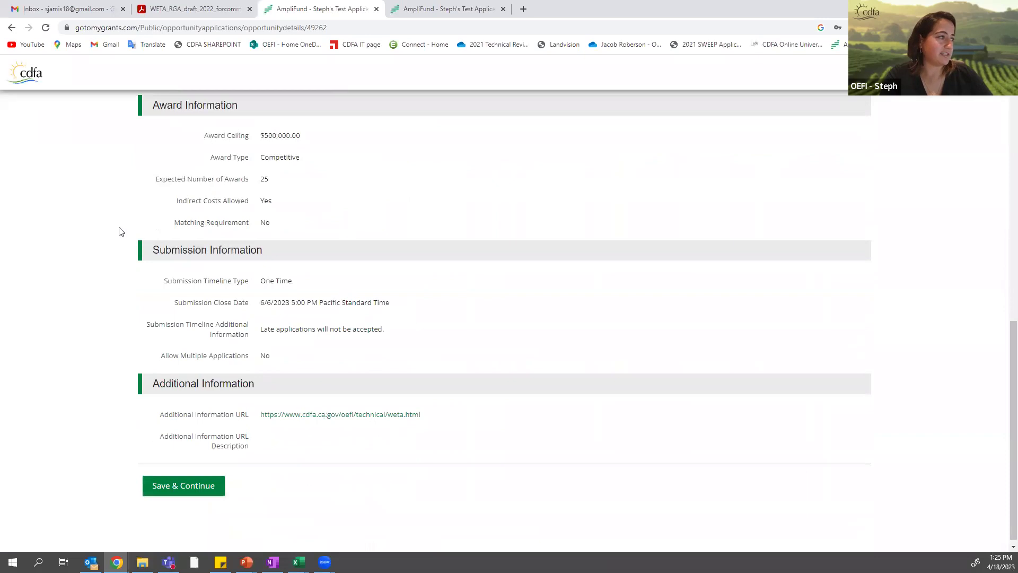
{"action": "scroll", "coordinate": [207, 265], "scroll_direction": "up", "scroll_amount": 6}
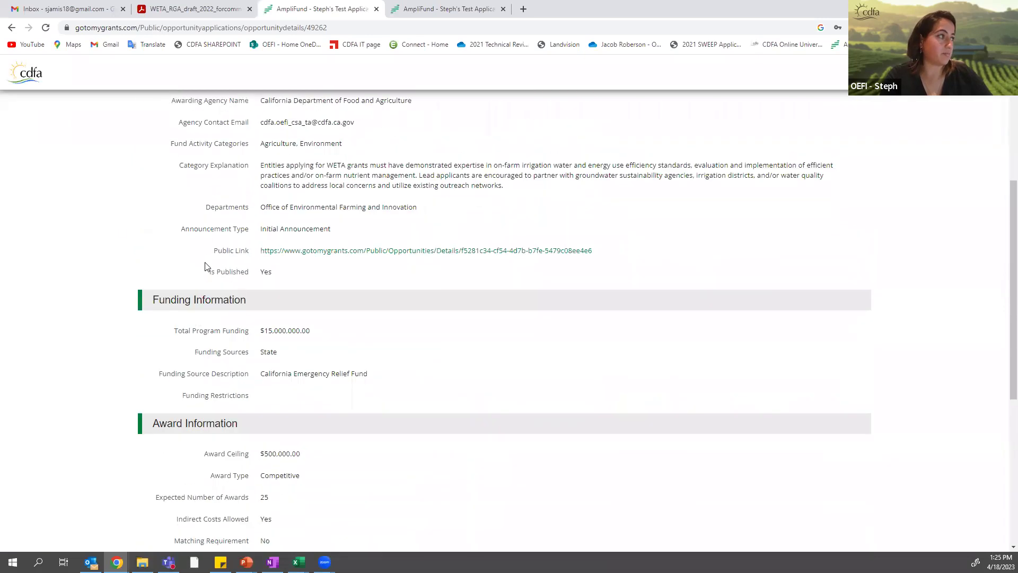
{"action": "scroll", "coordinate": [365, 287], "scroll_direction": "up", "scroll_amount": 5}
{"action": "scroll", "coordinate": [365, 287], "scroll_direction": "down", "scroll_amount": 7}
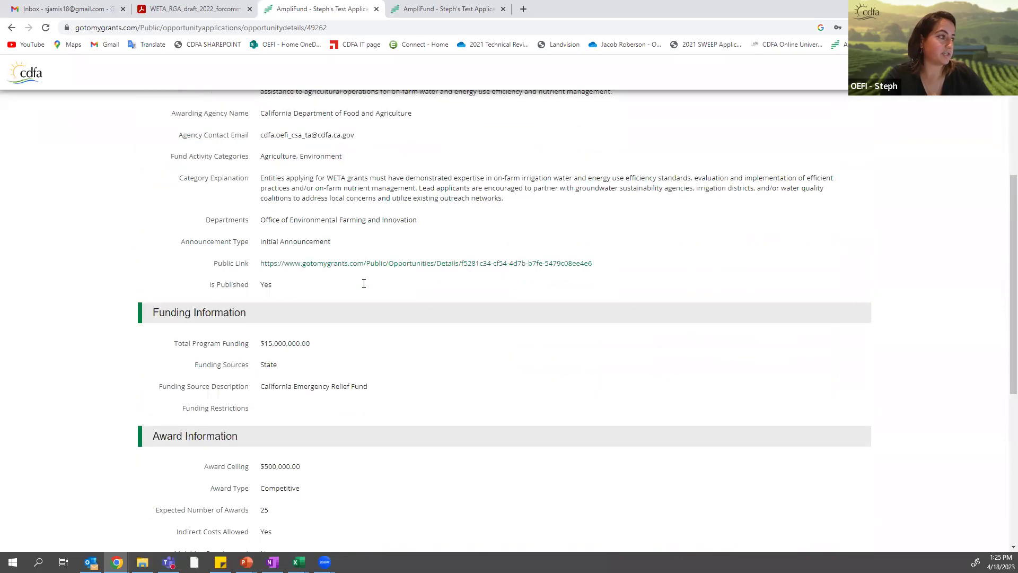
{"action": "scroll", "coordinate": [364, 287], "scroll_direction": "down", "scroll_amount": 5}
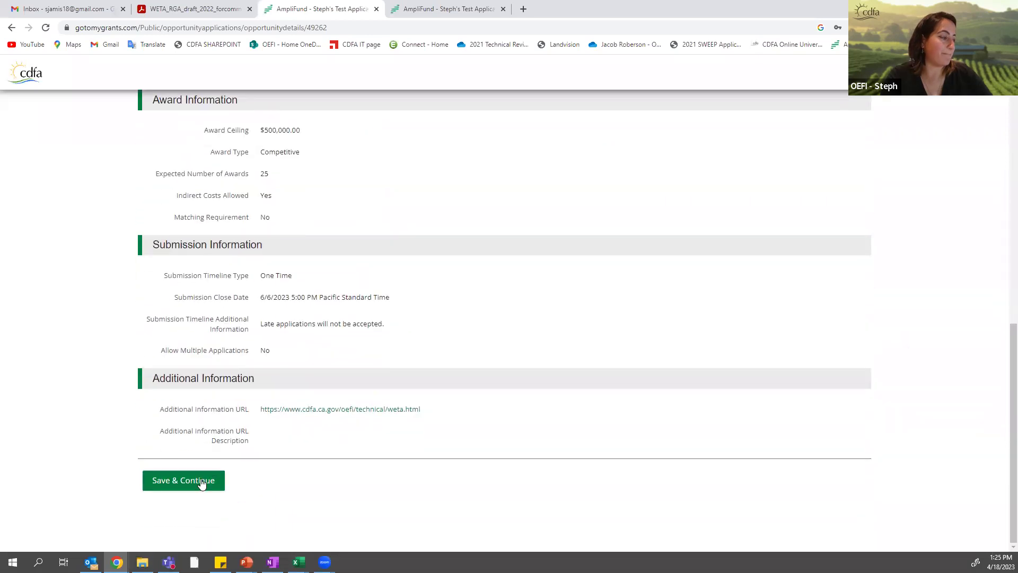
{"action": "left_click", "coordinate": [201, 481]}
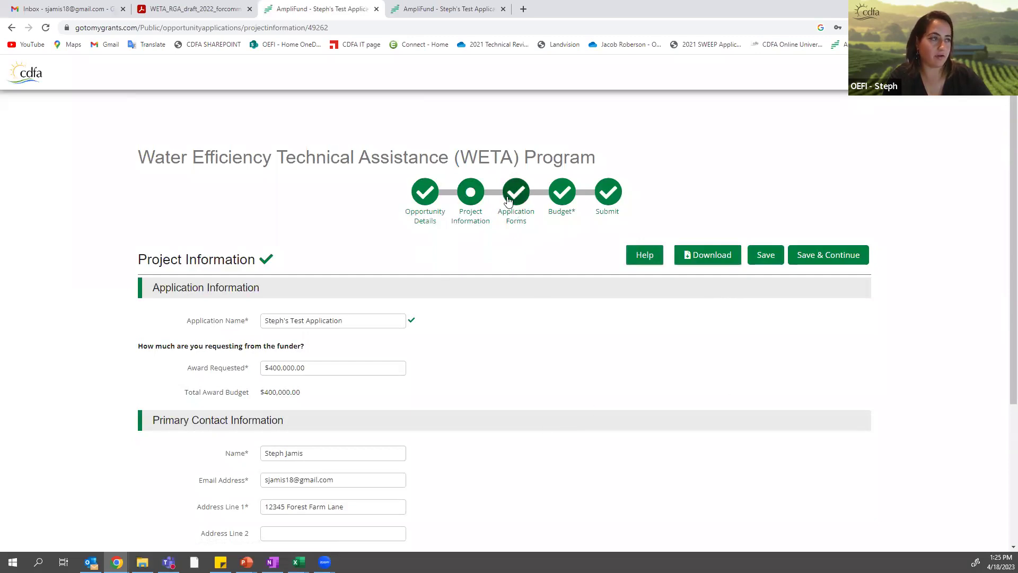
Review and save the Project Information entries with the $400,000.00 award request.
{"action": "scroll", "coordinate": [595, 302], "scroll_direction": "down", "scroll_amount": 1}
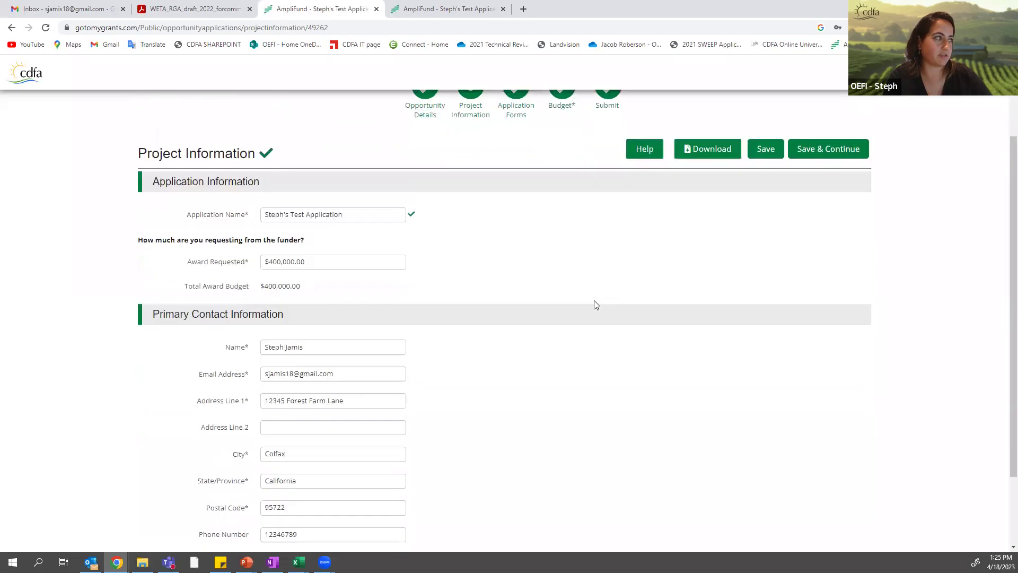
{"action": "scroll", "coordinate": [493, 154], "scroll_direction": "up", "scroll_amount": 1}
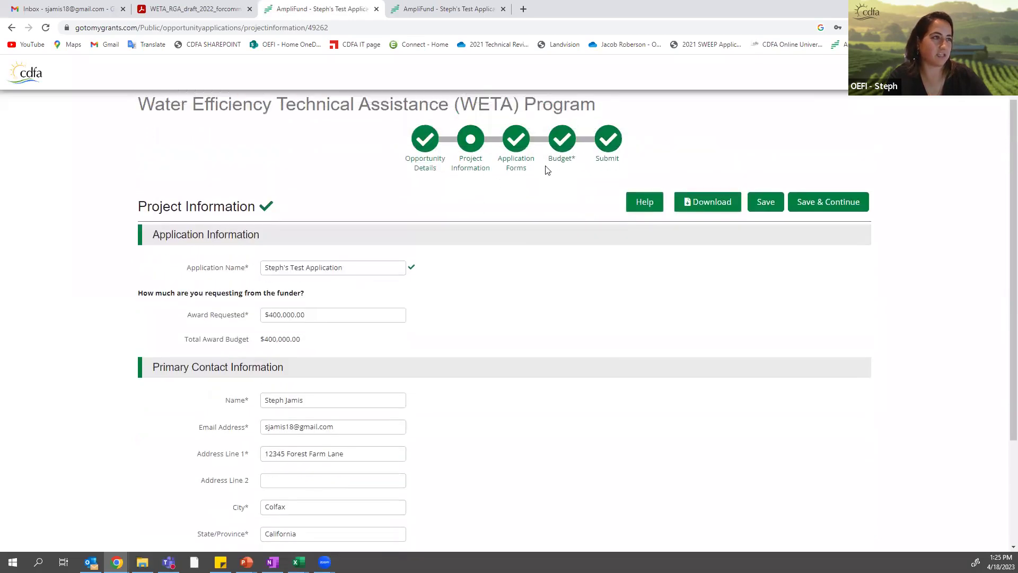
{"action": "scroll", "coordinate": [567, 281], "scroll_direction": "down", "scroll_amount": 3}
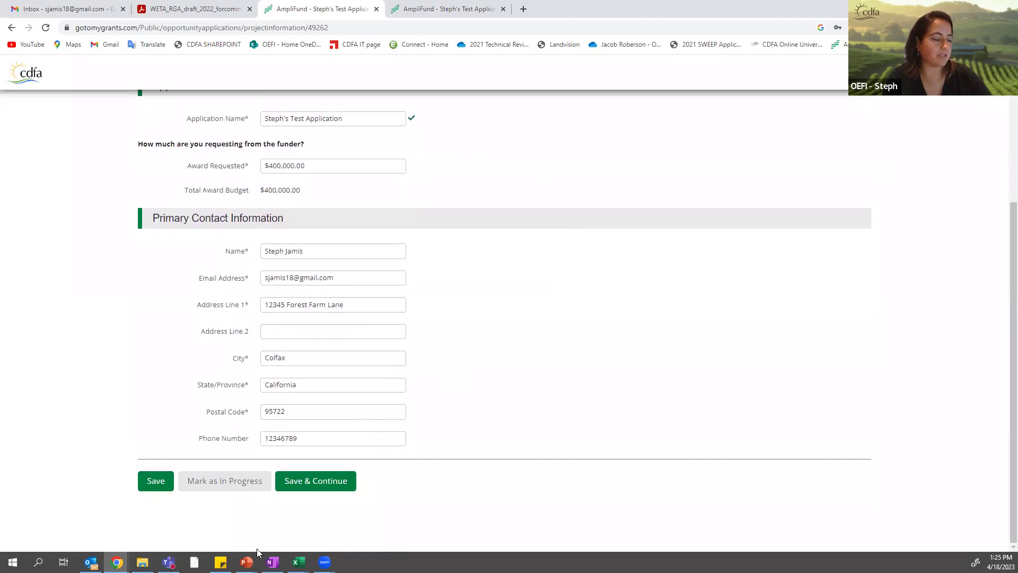
{"action": "scroll", "coordinate": [569, 279], "scroll_direction": "up", "scroll_amount": 3}
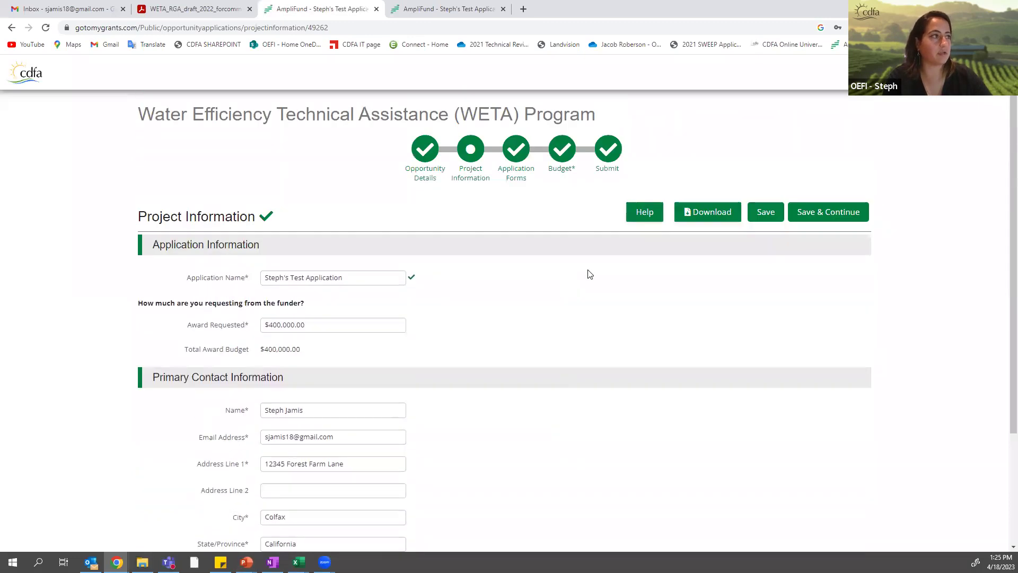
{"action": "scroll", "coordinate": [592, 278], "scroll_direction": "down", "scroll_amount": 3}
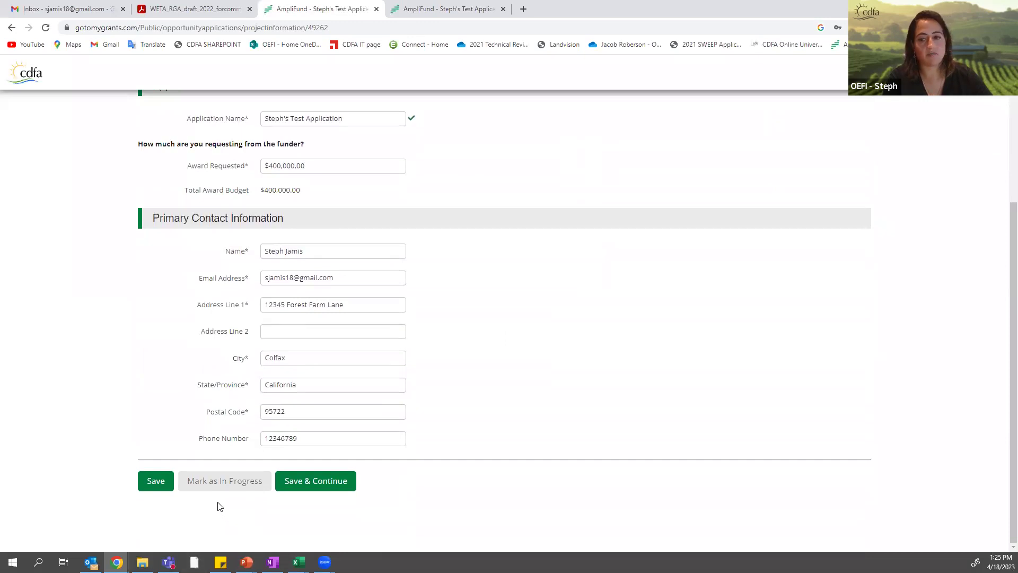
{"action": "left_click", "coordinate": [153, 483]}
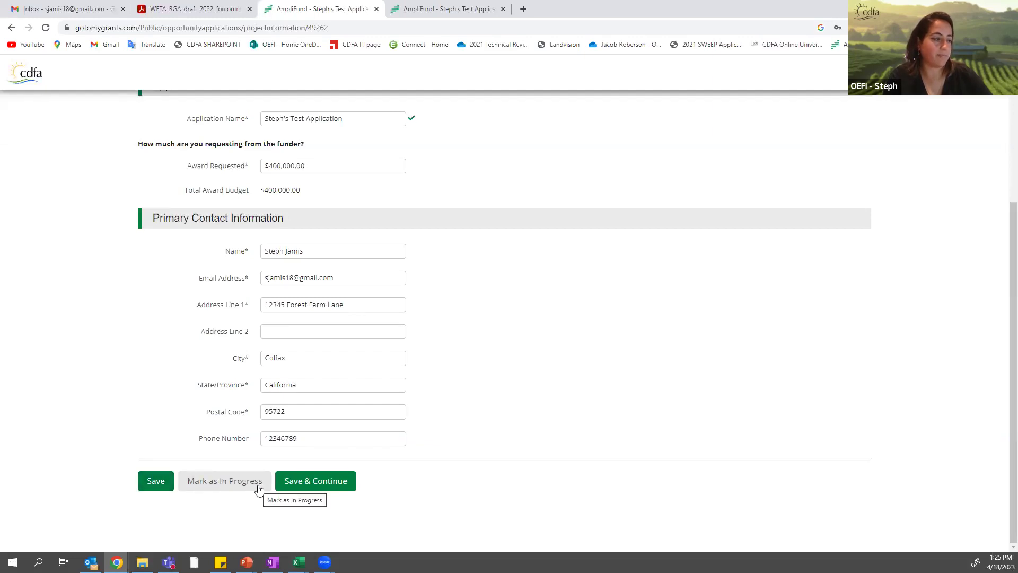
Save and continue from Project Information to the application forms.
{"action": "left_click", "coordinate": [313, 483]}
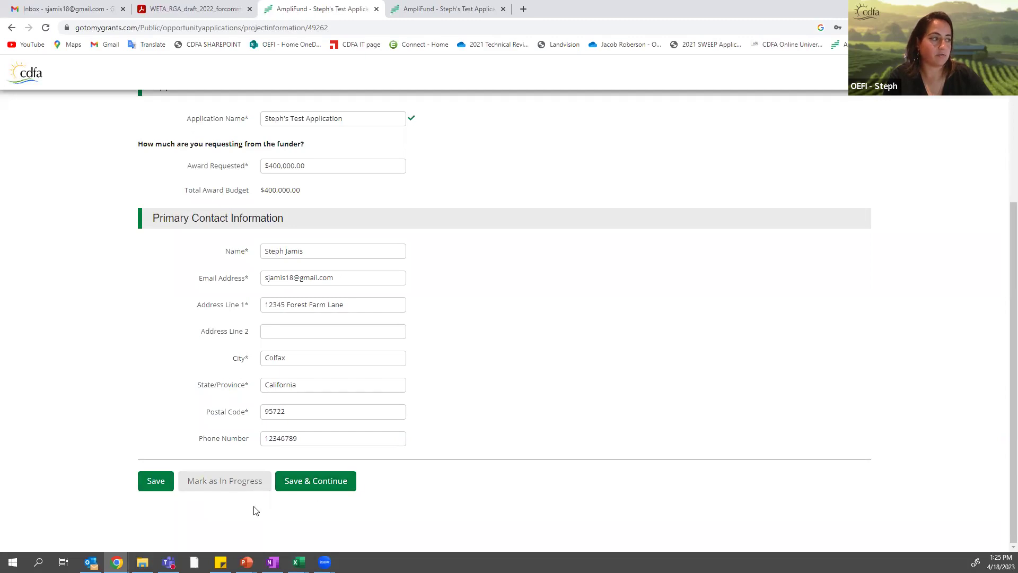
{"action": "scroll", "coordinate": [252, 511], "scroll_direction": "up", "scroll_amount": 1}
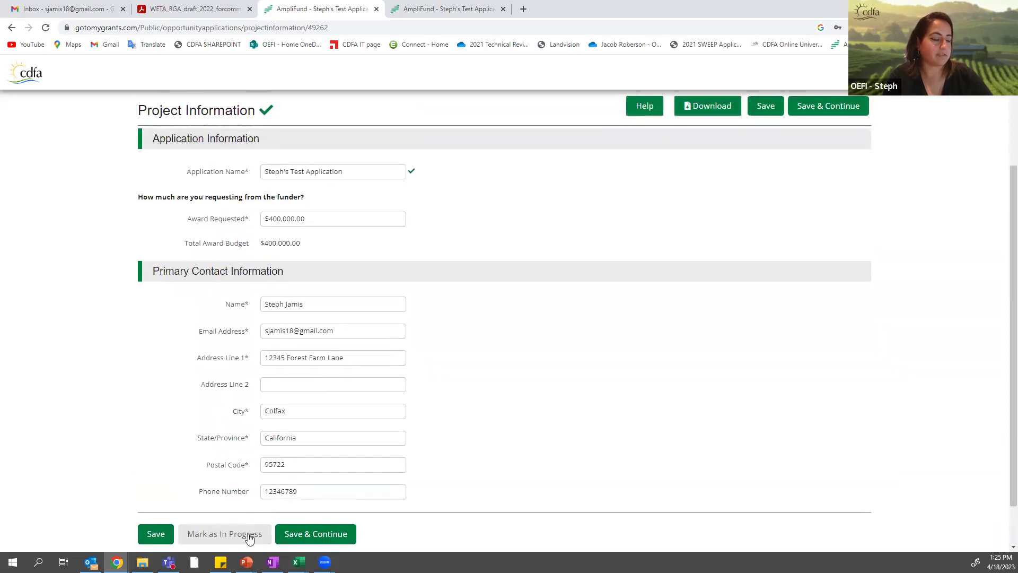
{"action": "scroll", "coordinate": [470, 208], "scroll_direction": "up", "scroll_amount": 3}
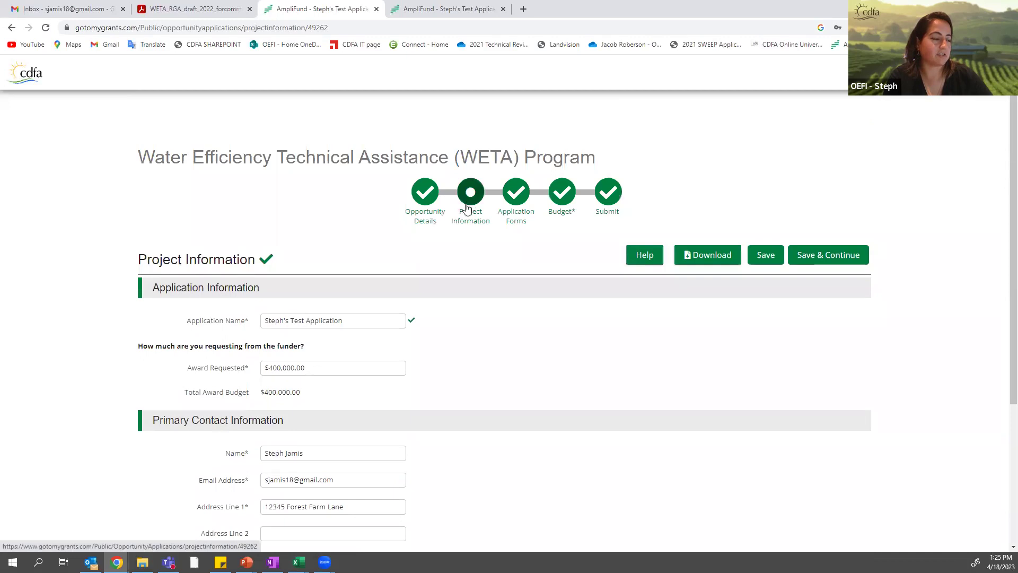
{"action": "scroll", "coordinate": [459, 226], "scroll_direction": "down", "scroll_amount": 4}
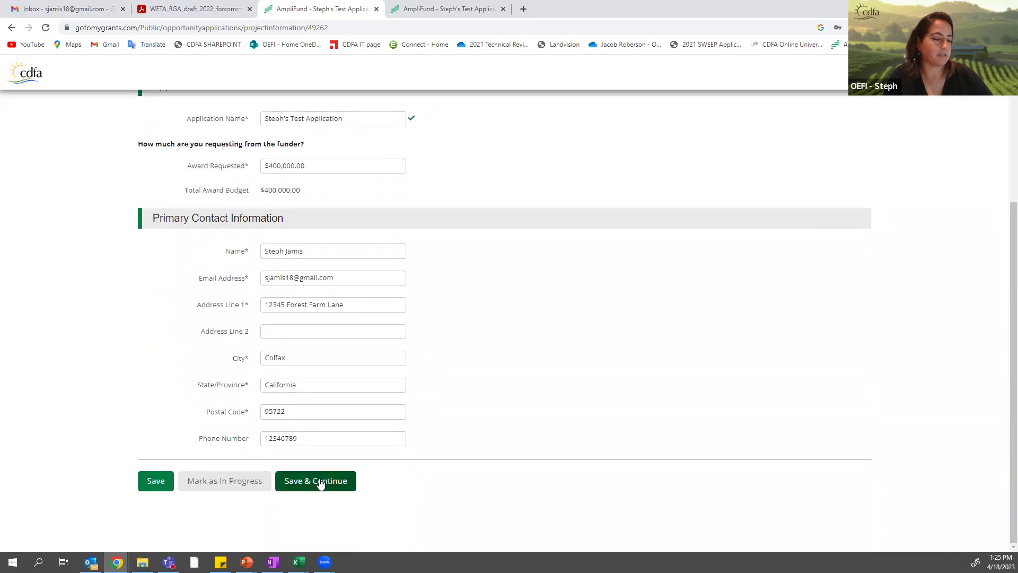
{"action": "left_click", "coordinate": [319, 480]}
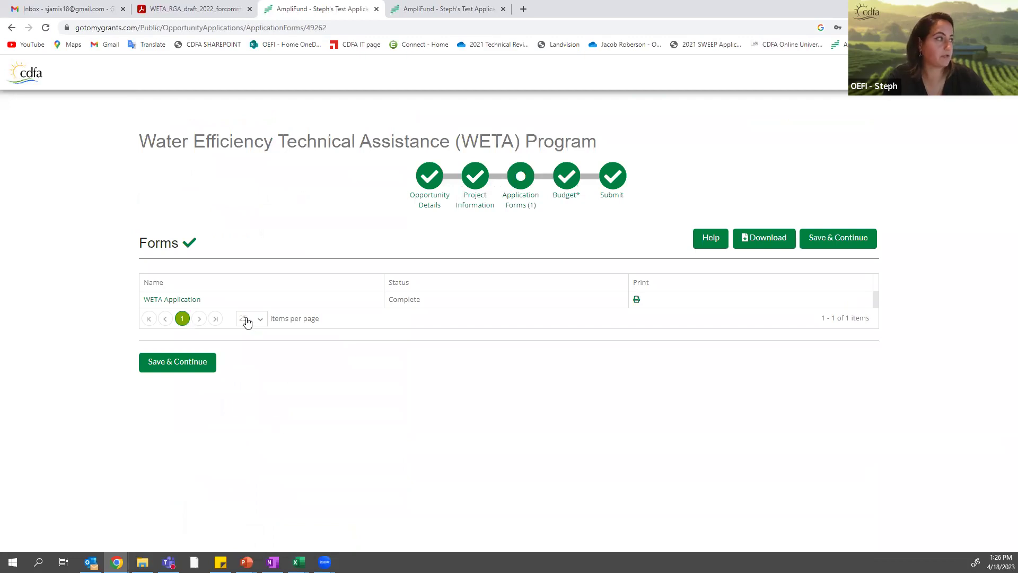
{"action": "left_click", "coordinate": [194, 303]}
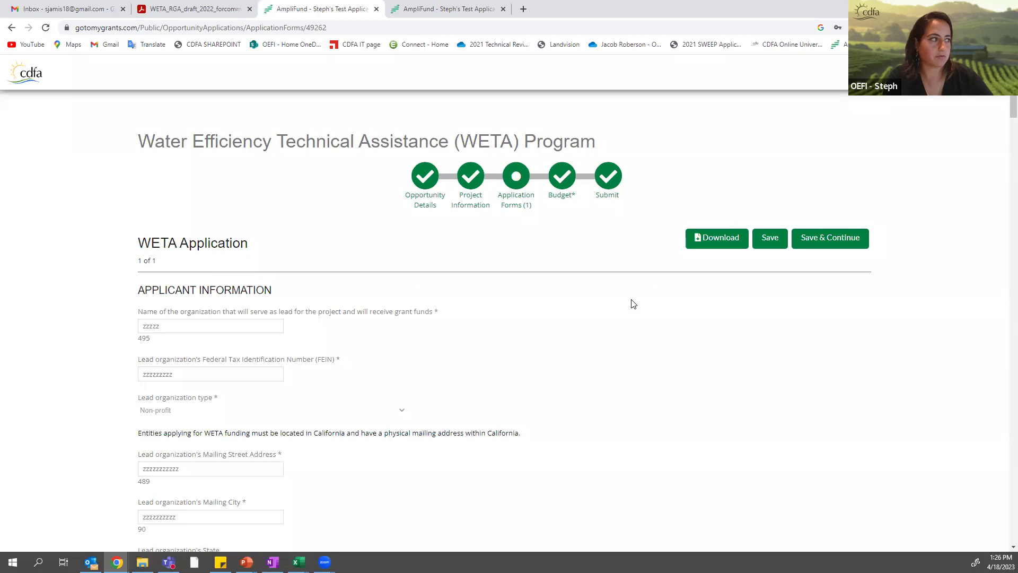
{"action": "scroll", "coordinate": [734, 341], "scroll_direction": "down", "scroll_amount": 6}
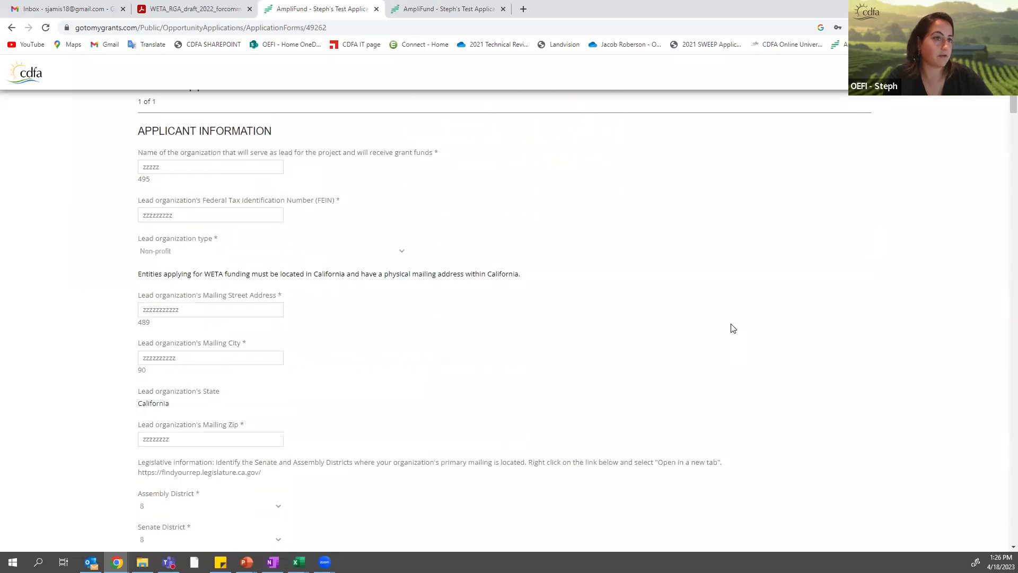
{"action": "scroll", "coordinate": [733, 322], "scroll_direction": "down", "scroll_amount": 4}
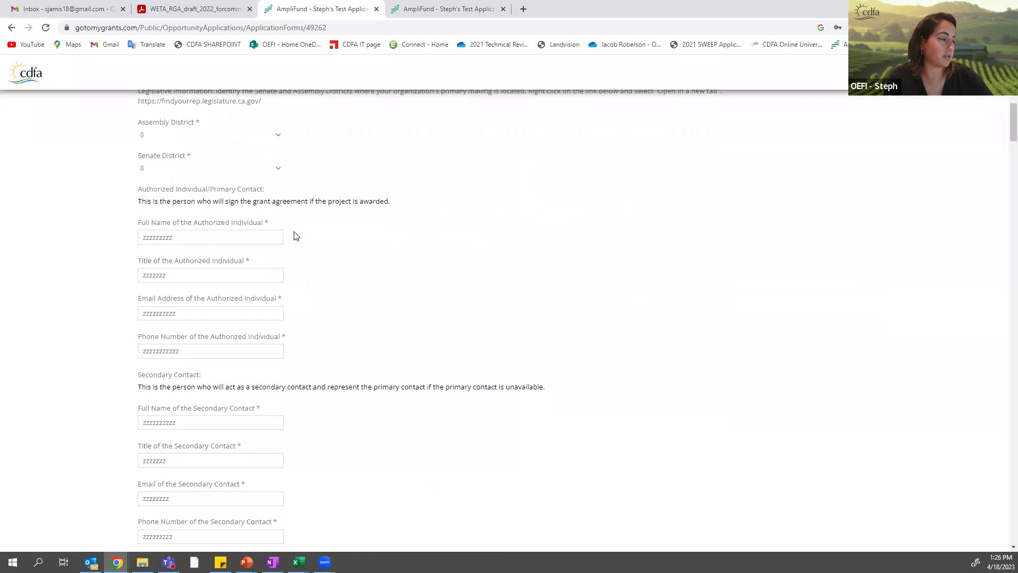
{"action": "left_click_drag", "start_coordinate": [262, 223], "coordinate": [265, 223]}
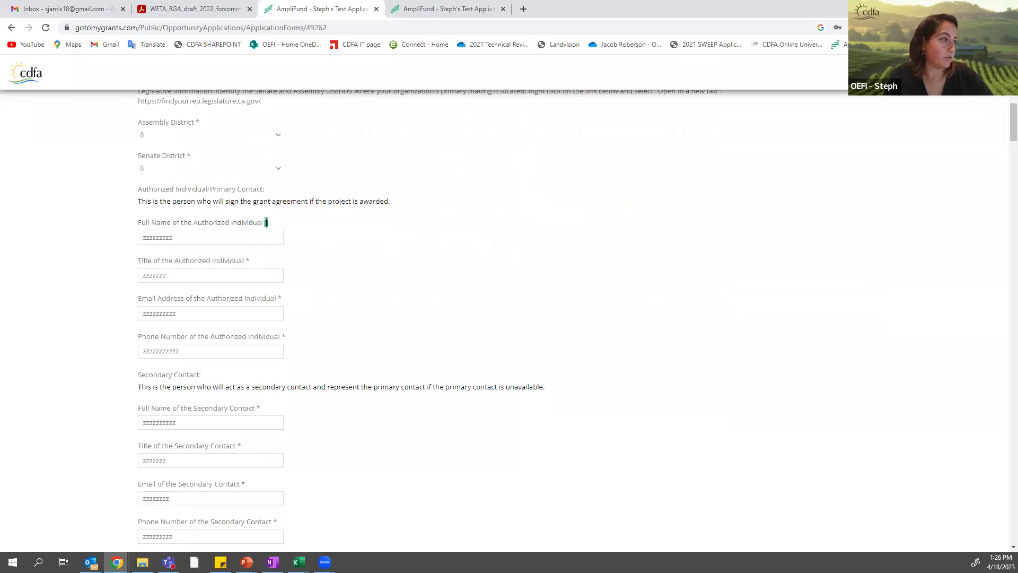
{"action": "left_click", "coordinate": [317, 230]}
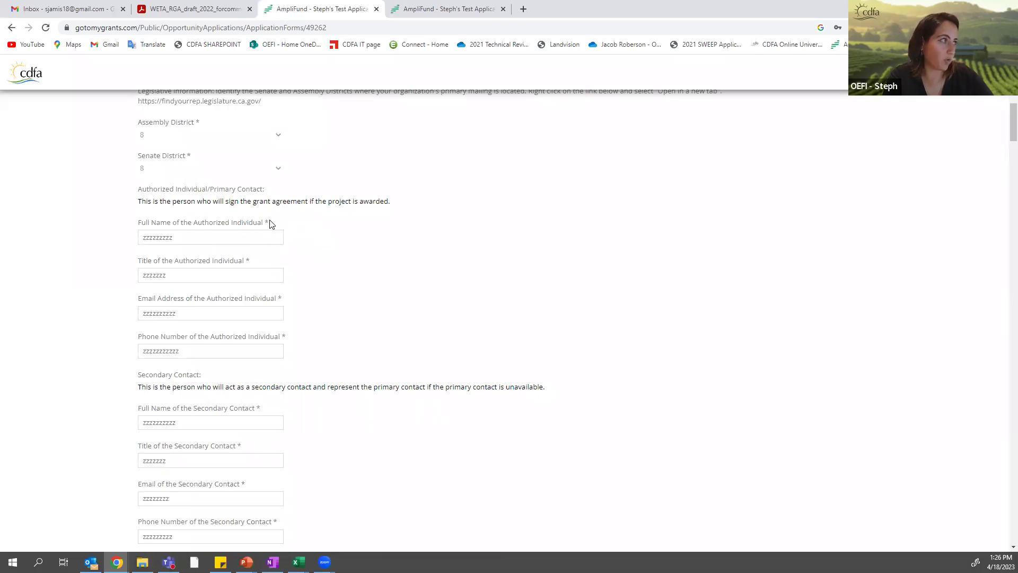
{"action": "left_click", "coordinate": [382, 247]}
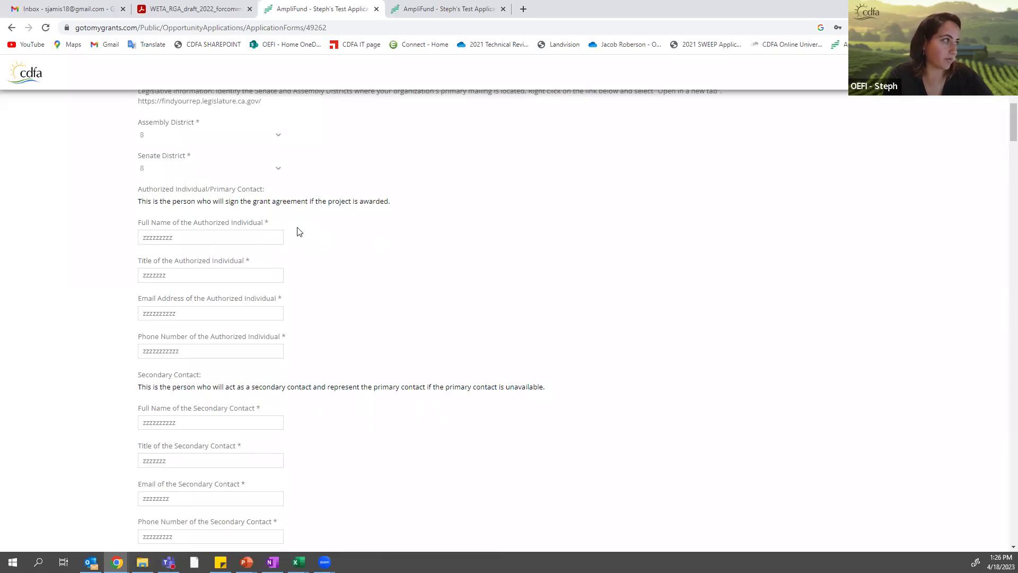
{"action": "scroll", "coordinate": [295, 238], "scroll_direction": "down", "scroll_amount": 20}
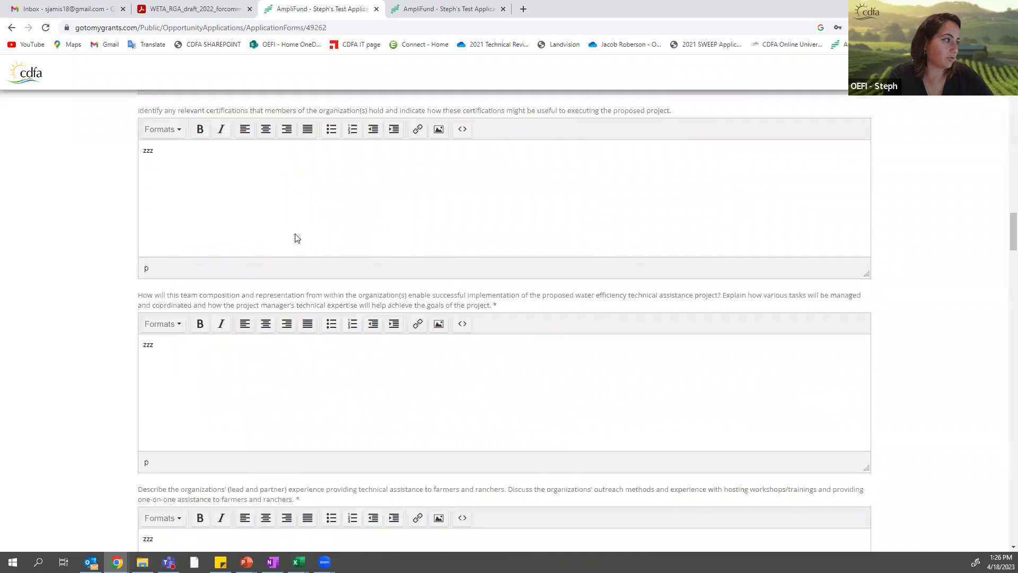
{"action": "scroll", "coordinate": [295, 238], "scroll_direction": "down", "scroll_amount": 20}
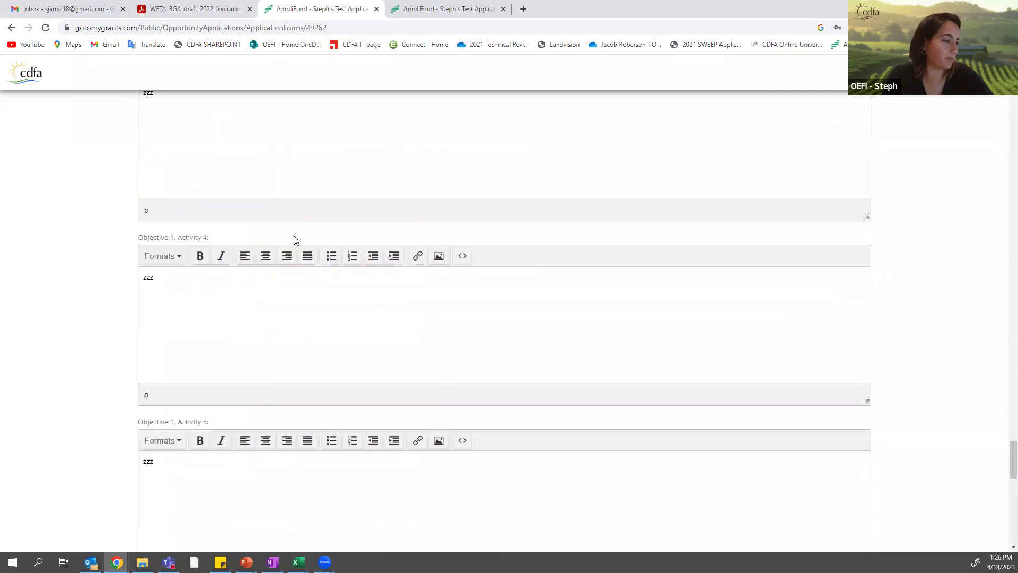
{"action": "scroll", "coordinate": [289, 244], "scroll_direction": "down", "scroll_amount": 6}
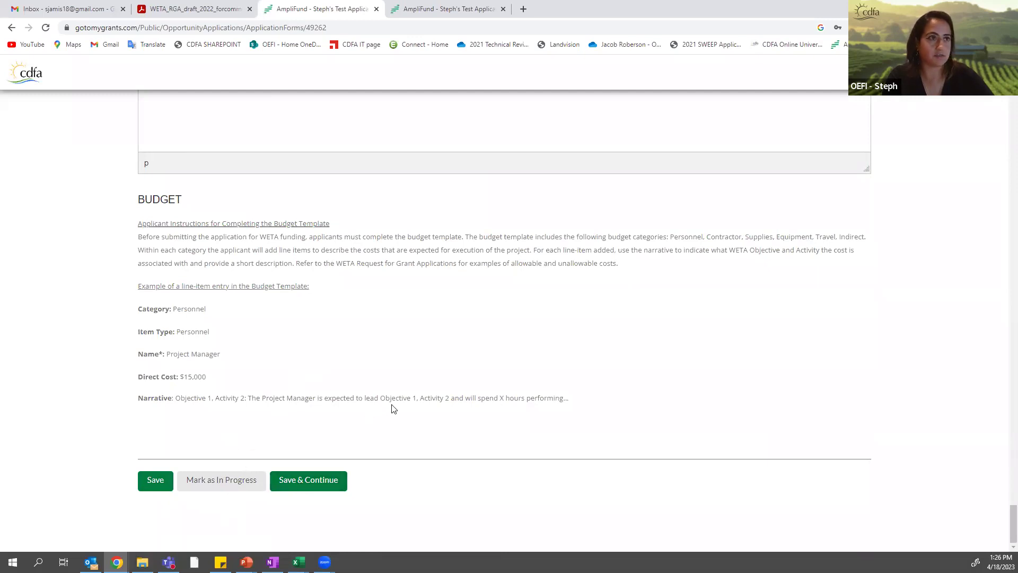
{"action": "scroll", "coordinate": [366, 436], "scroll_direction": "up", "scroll_amount": 12}
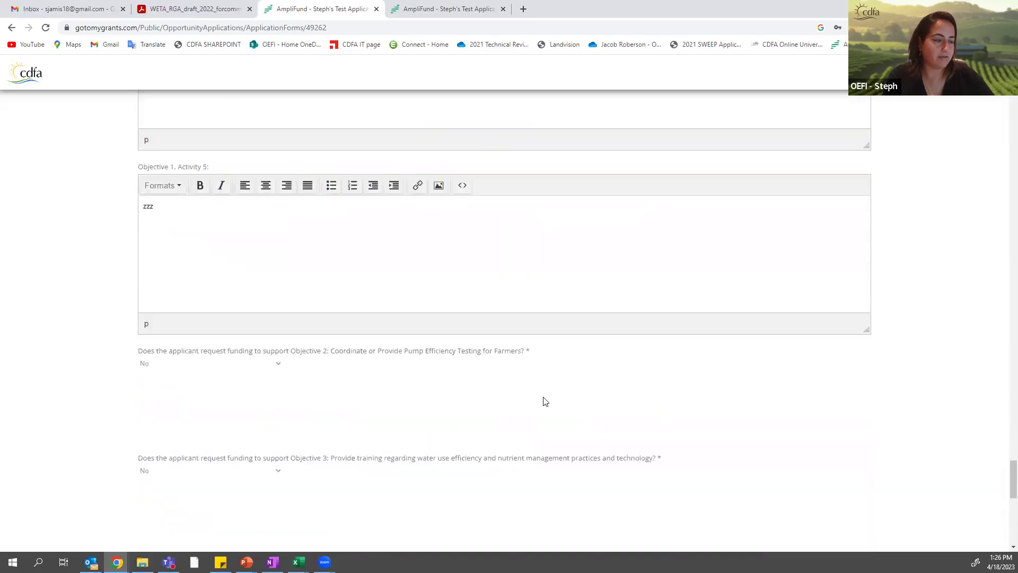
{"action": "scroll", "coordinate": [545, 402], "scroll_direction": "down", "scroll_amount": 10}
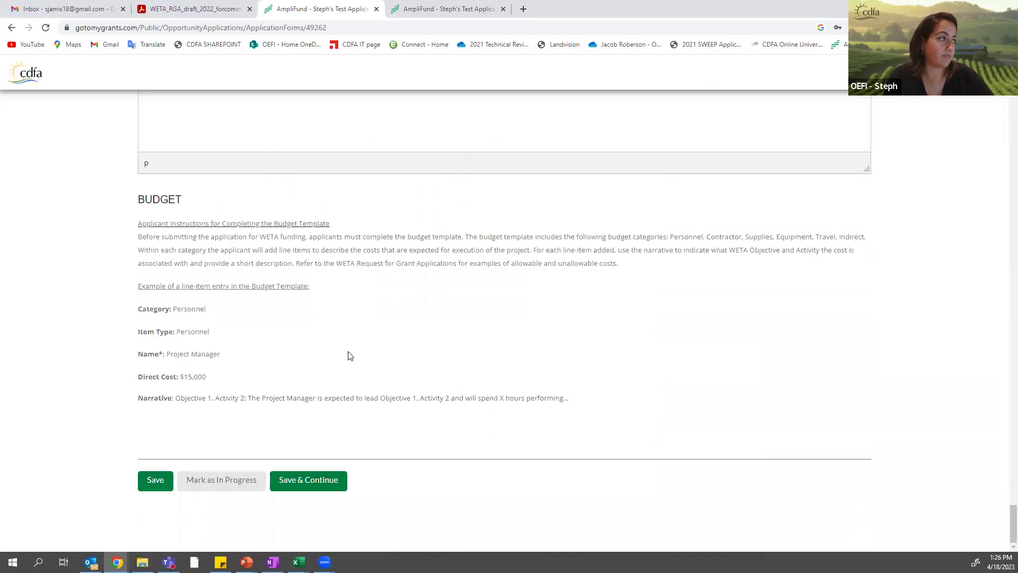
{"action": "scroll", "coordinate": [351, 361], "scroll_direction": "up", "scroll_amount": 5}
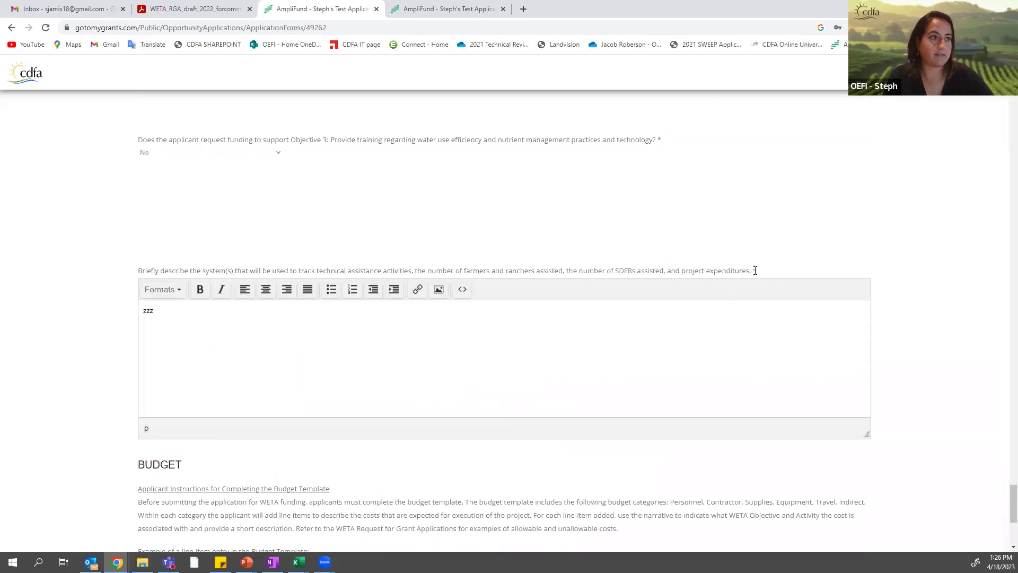
{"action": "scroll", "coordinate": [751, 391], "scroll_direction": "up", "scroll_amount": 3}
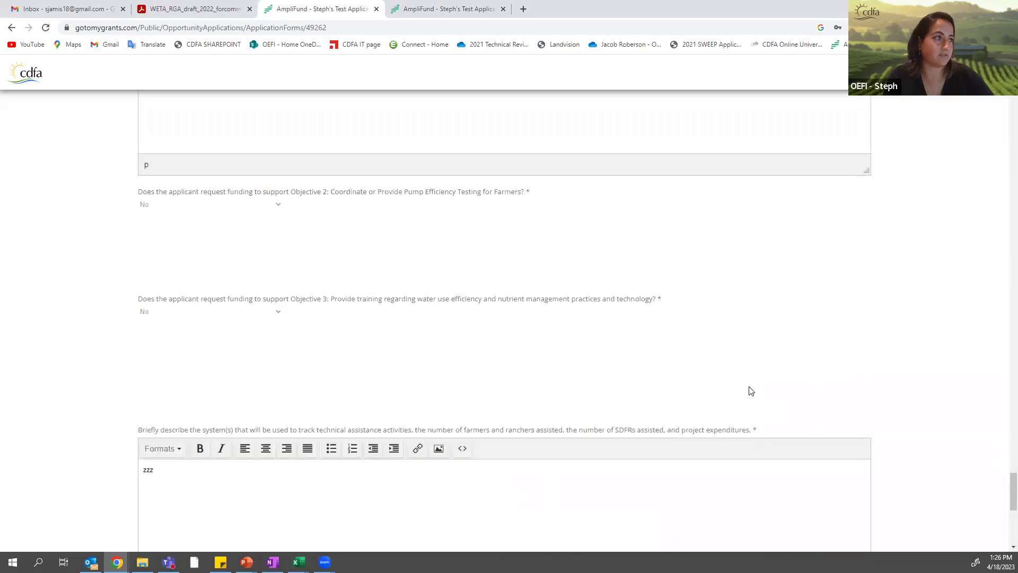
{"action": "scroll", "coordinate": [753, 419], "scroll_direction": "up", "scroll_amount": 15}
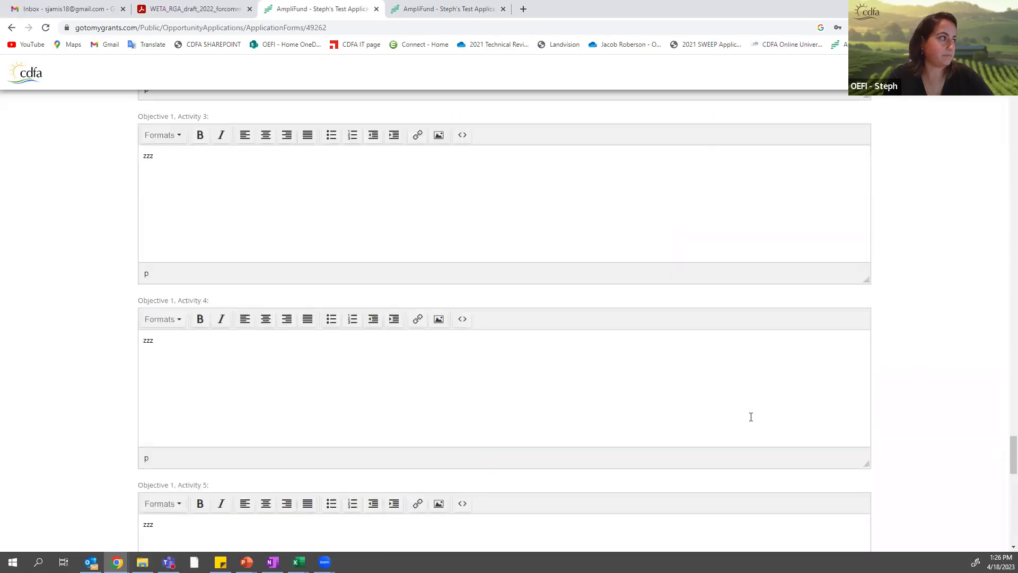
{"action": "scroll", "coordinate": [751, 418], "scroll_direction": "up", "scroll_amount": 8}
{"action": "scroll", "coordinate": [603, 383], "scroll_direction": "down", "scroll_amount": 7}
{"action": "scroll", "coordinate": [589, 397], "scroll_direction": "up", "scroll_amount": 20}
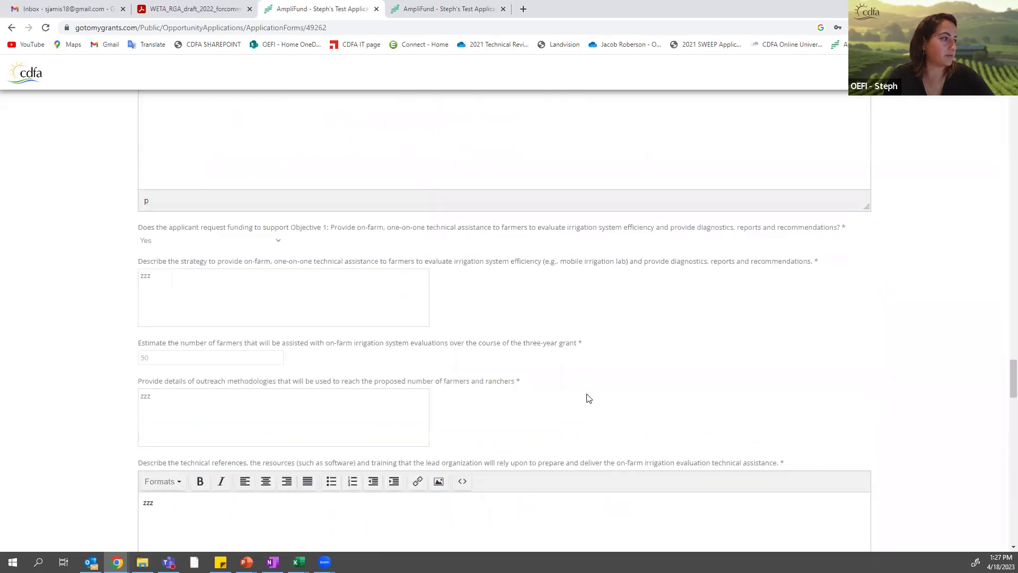
{"action": "scroll", "coordinate": [205, 409], "scroll_direction": "down", "scroll_amount": 8}
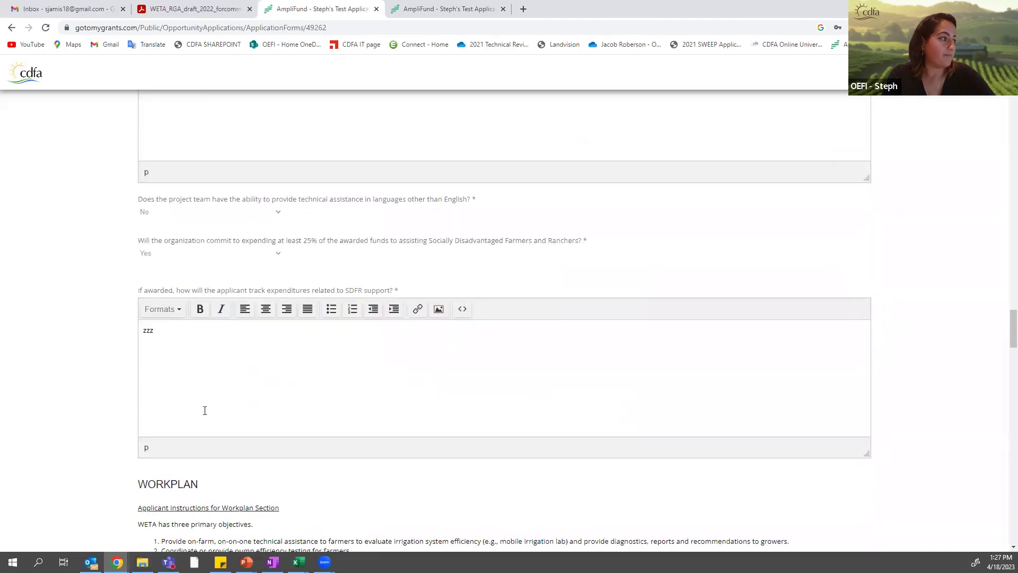
{"action": "scroll", "coordinate": [184, 143], "scroll_direction": "up", "scroll_amount": 1}
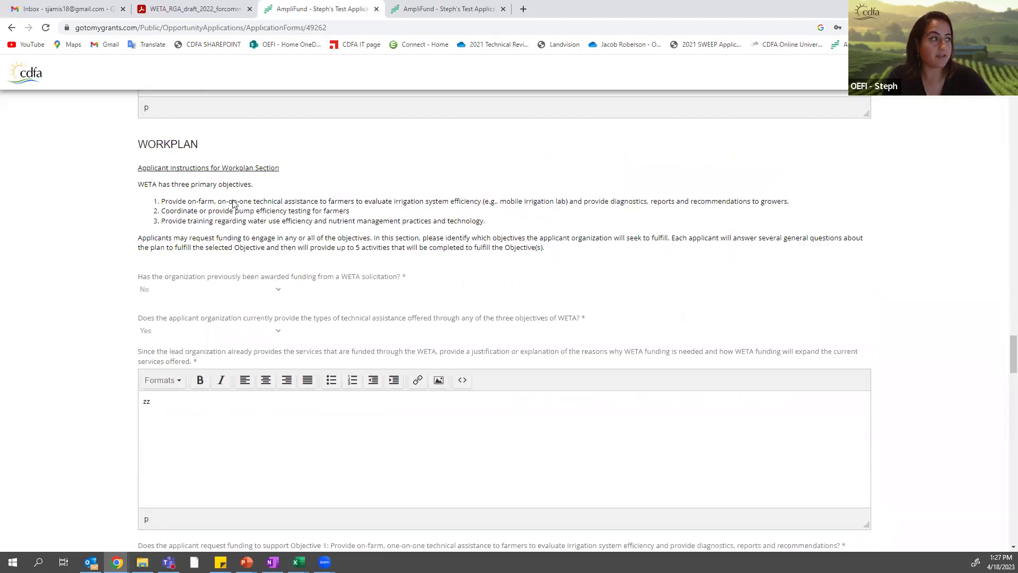
{"action": "scroll", "coordinate": [239, 221], "scroll_direction": "down", "scroll_amount": 20}
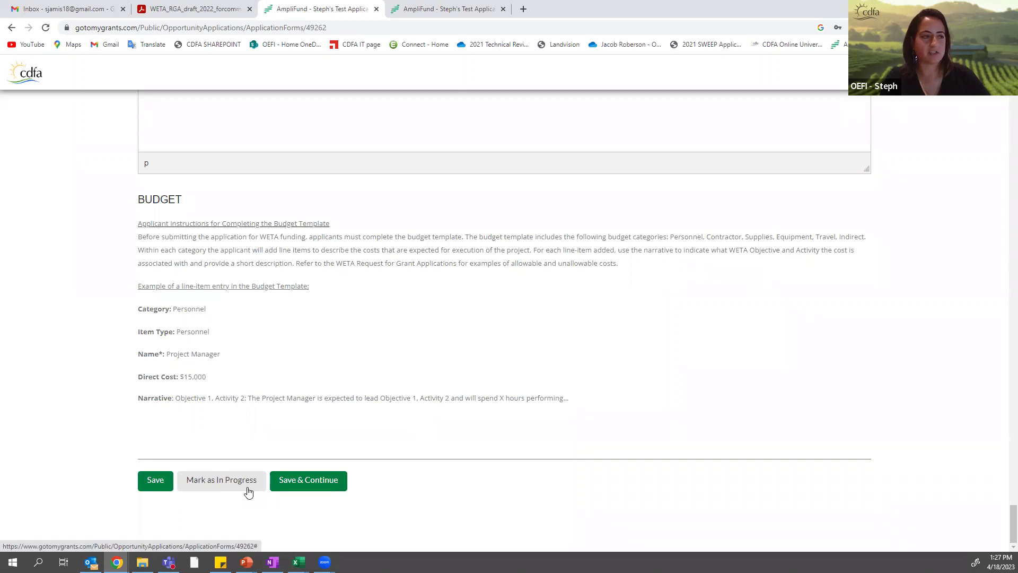
Save the forms, move to the Budget step, and highlight the $400,000 total revenue.
{"action": "left_click", "coordinate": [308, 485]}
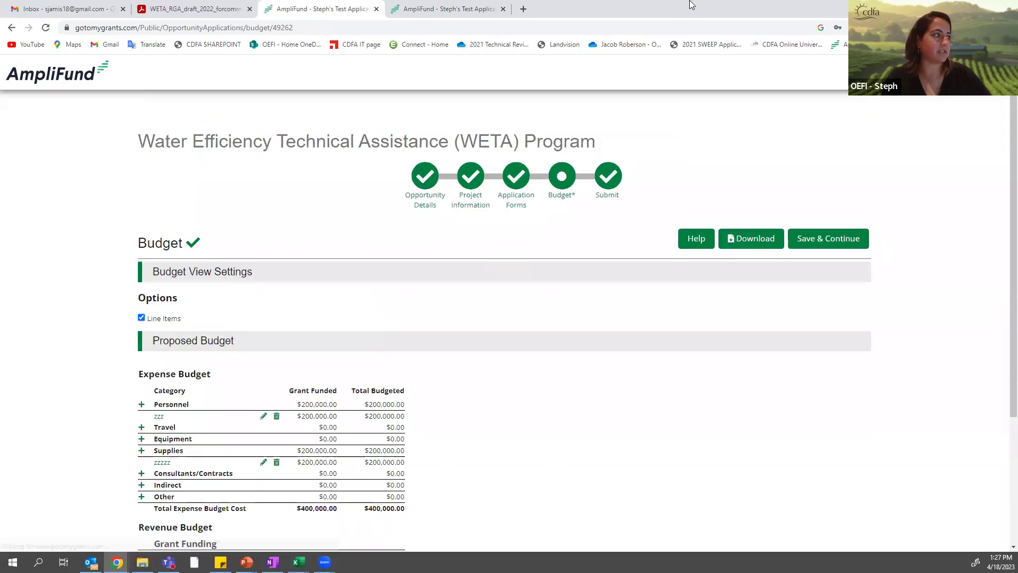
{"action": "scroll", "coordinate": [360, 330], "scroll_direction": "down", "scroll_amount": 3}
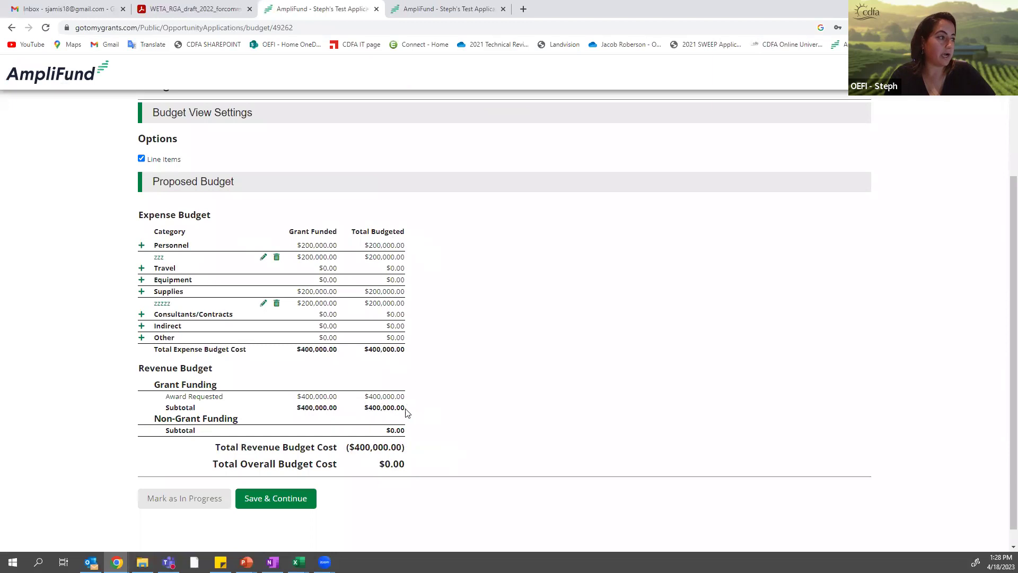
{"action": "left_click_drag", "start_coordinate": [350, 448], "coordinate": [416, 470]}
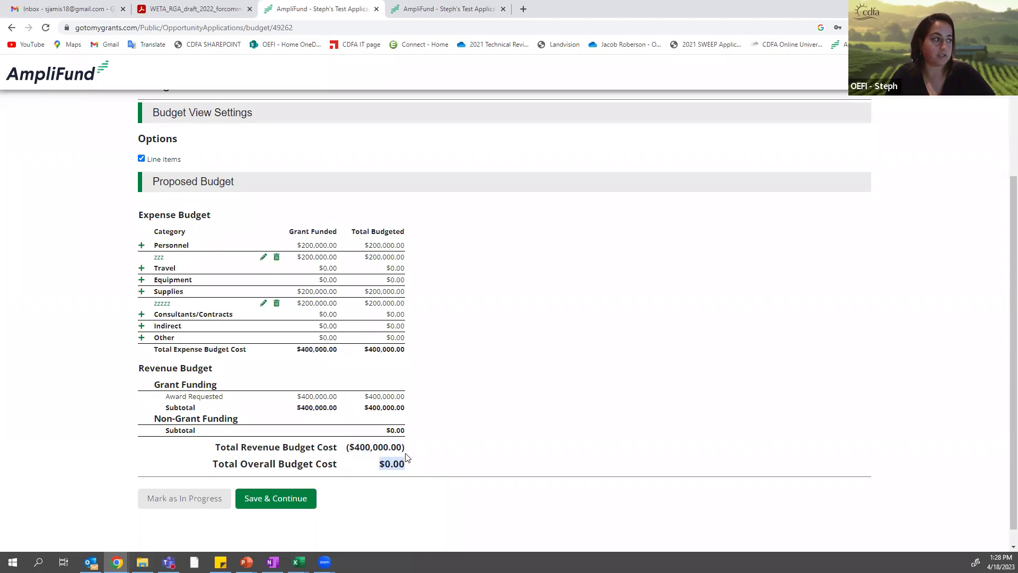
Delete the zzzzz Supplies line item and check the resulting ($200,000.00) overall shortfall.
{"action": "left_click", "coordinate": [276, 303]}
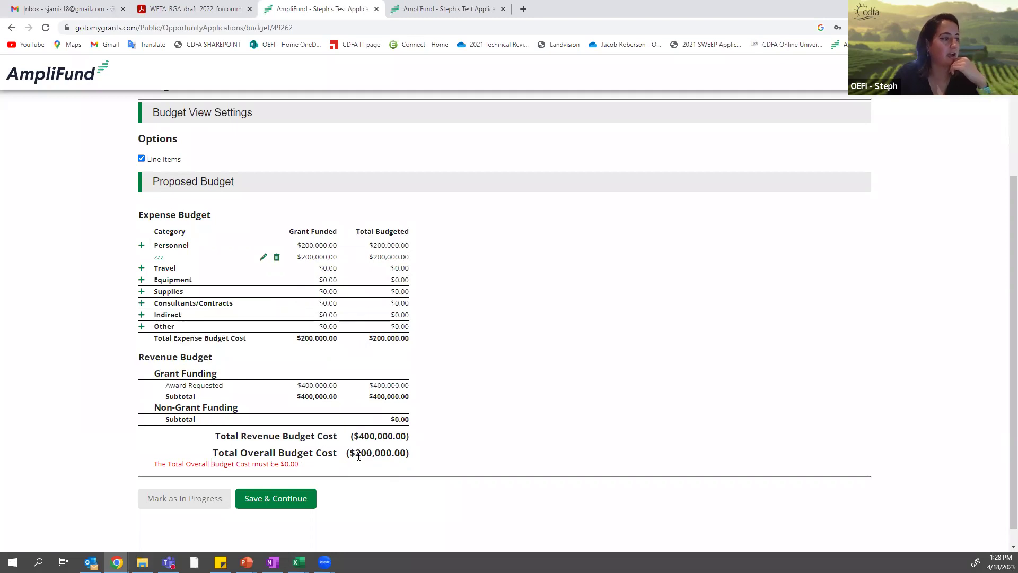
{"action": "left_click_drag", "start_coordinate": [354, 436], "coordinate": [402, 436]}
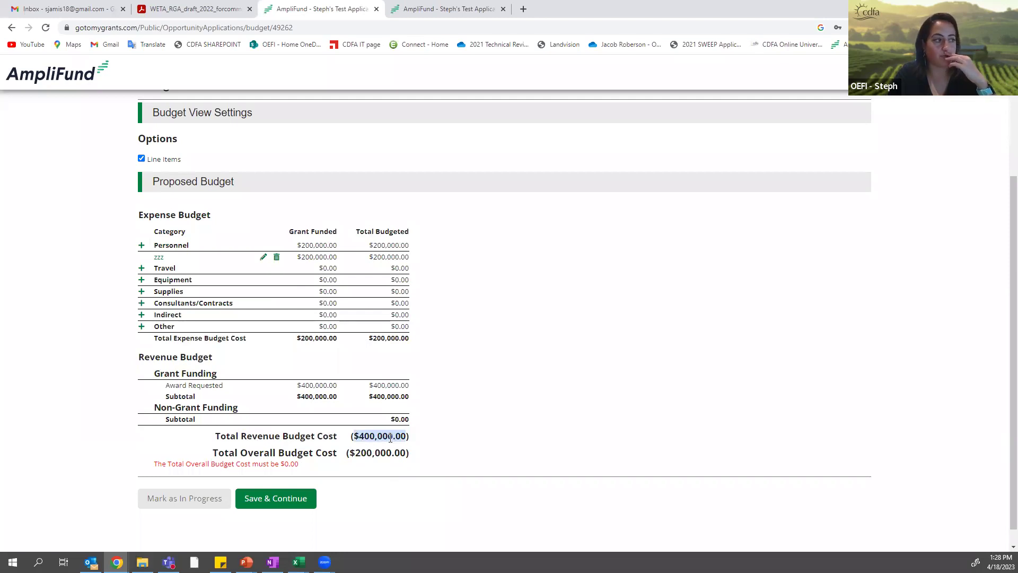
{"action": "left_click_drag", "start_coordinate": [354, 453], "coordinate": [407, 455]}
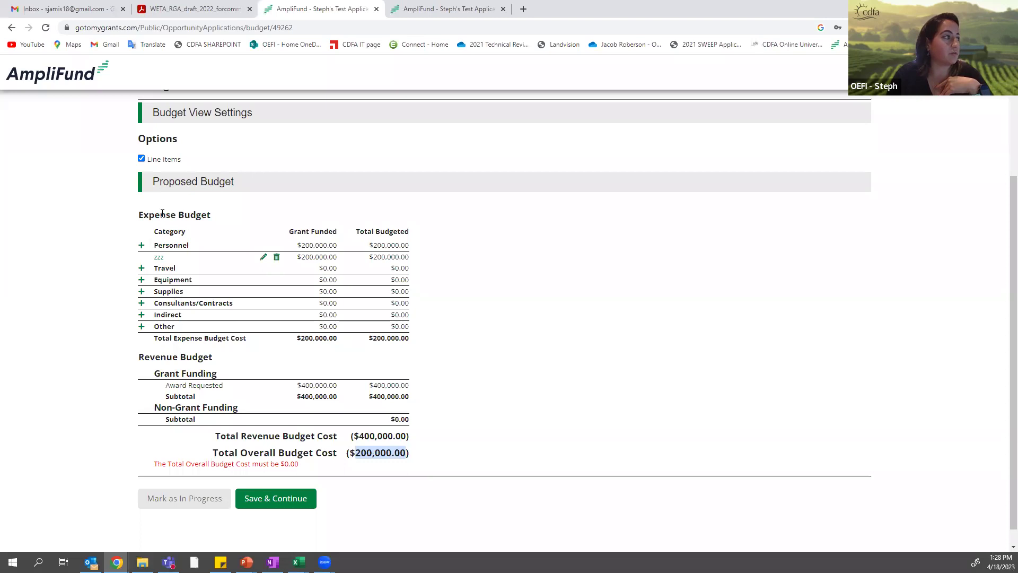
Start a new budget line item with category Supplies and item type Personnel.
{"action": "left_click", "coordinate": [141, 315]}
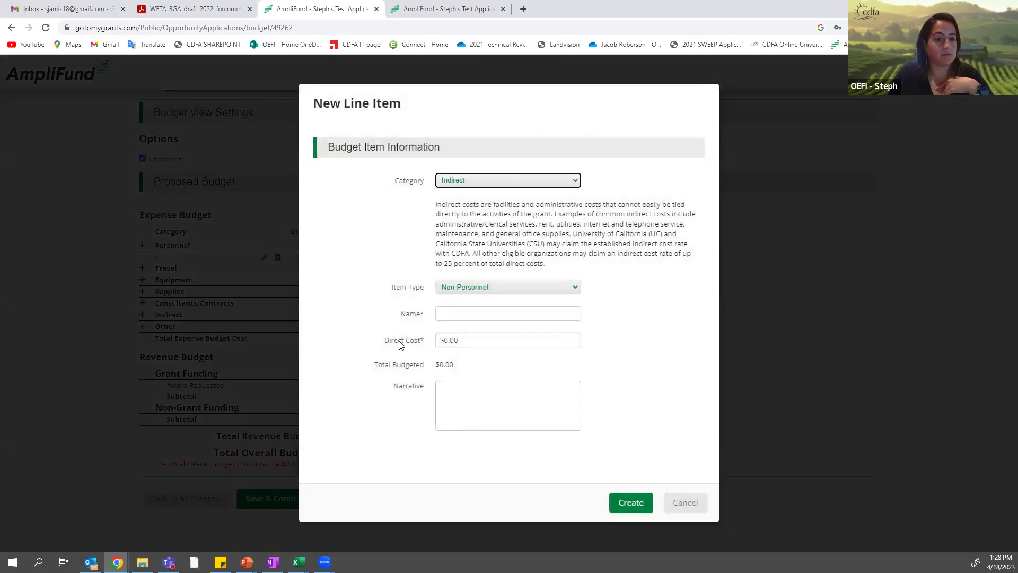
{"action": "left_click", "coordinate": [489, 190]}
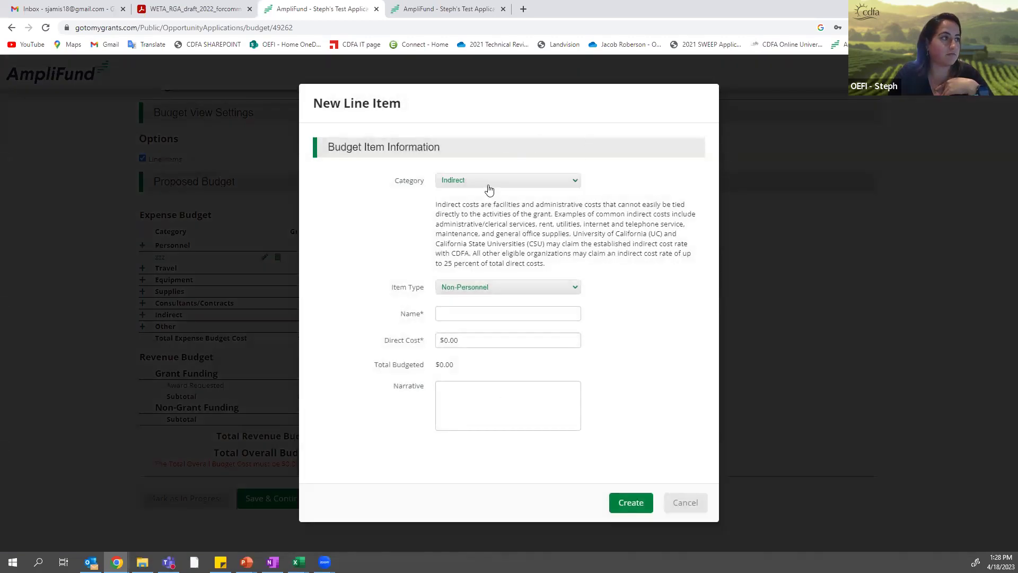
{"action": "left_click", "coordinate": [489, 190]}
{"action": "left_click", "coordinate": [476, 221]}
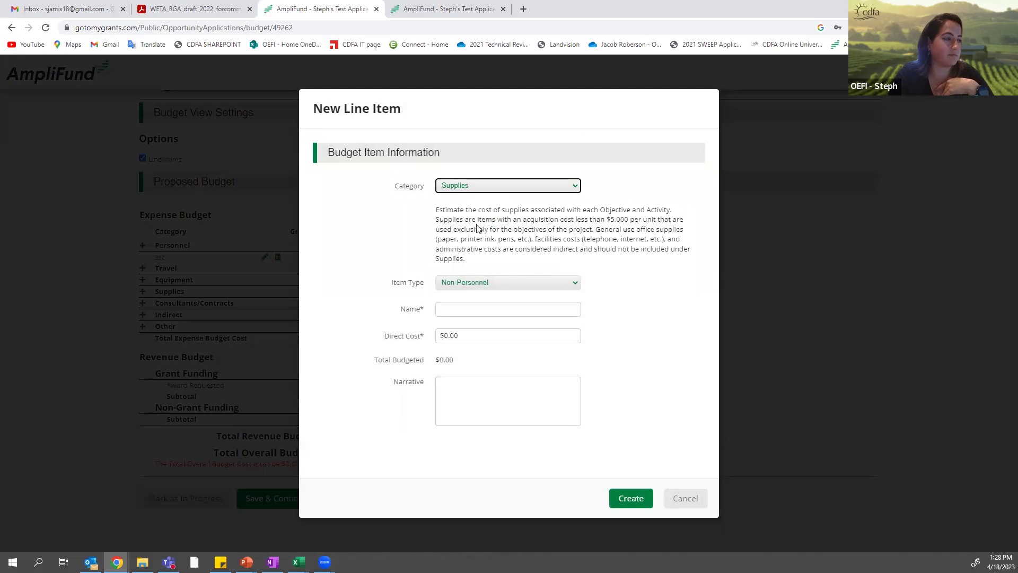
{"action": "left_click", "coordinate": [468, 283]}
{"action": "left_click", "coordinate": [453, 304]}
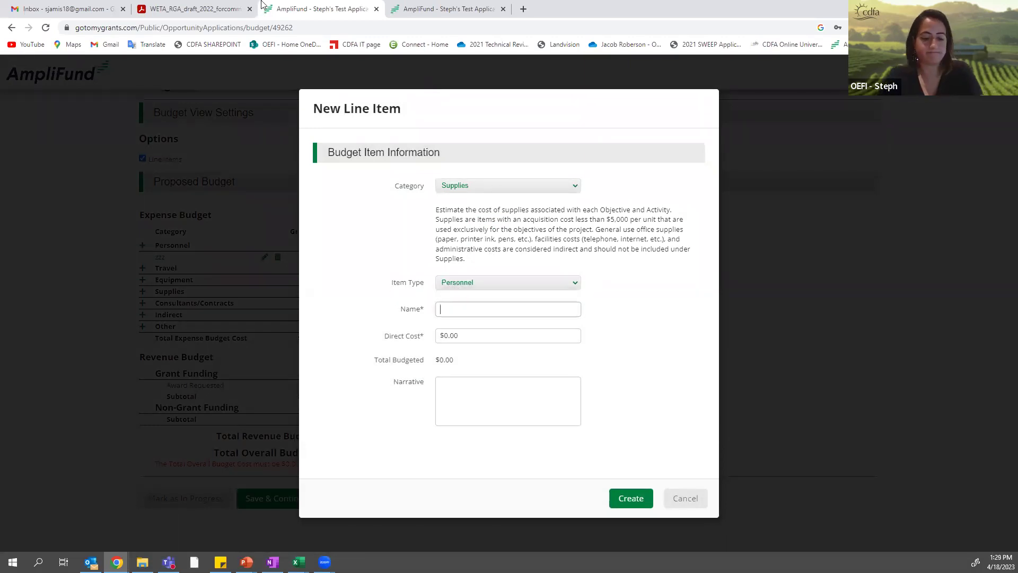
Name the line item Field Services with a 200000 direct cost and a narrative, then create it.
{"action": "type", "text": "Fied"}
{"action": "key", "text": "BackSpace"}
{"action": "key", "text": "BackSpace"}
{"action": "type", "text": "ld Services"}
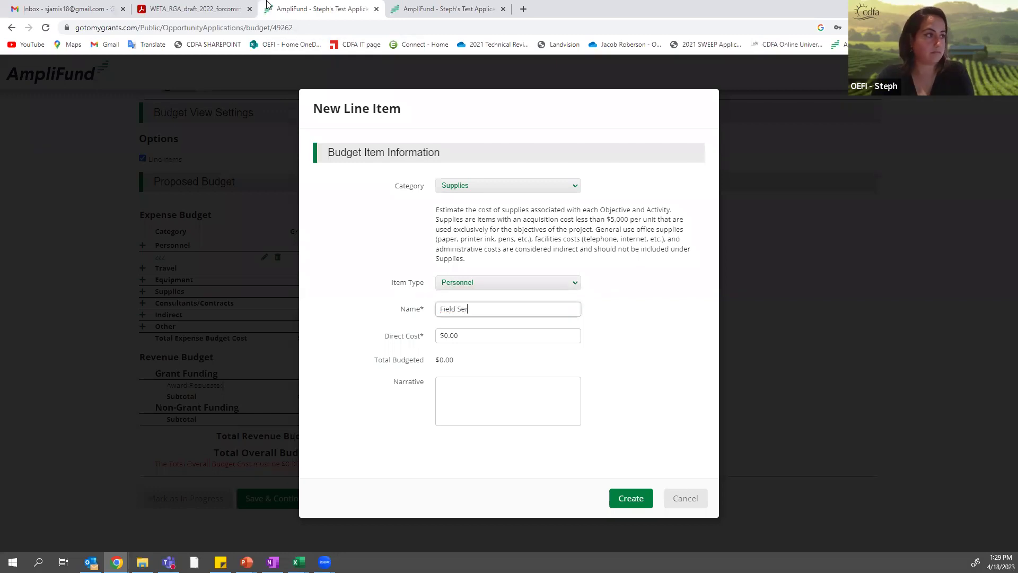
{"action": "left_click", "coordinate": [444, 330]}
{"action": "type", "text": "200000"}
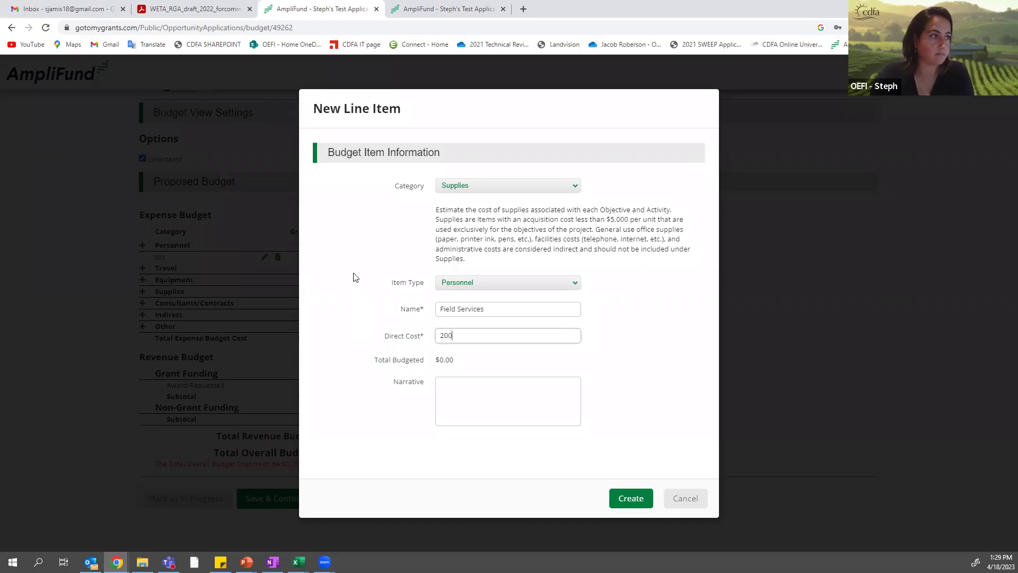
{"action": "left_click", "coordinate": [477, 396]}
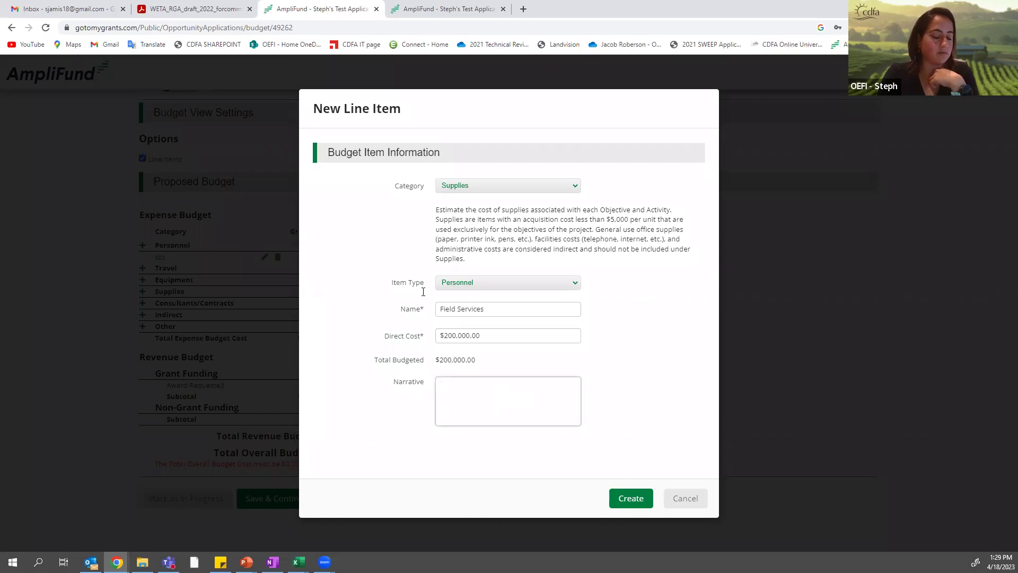
{"action": "type", "text": "etails about "}
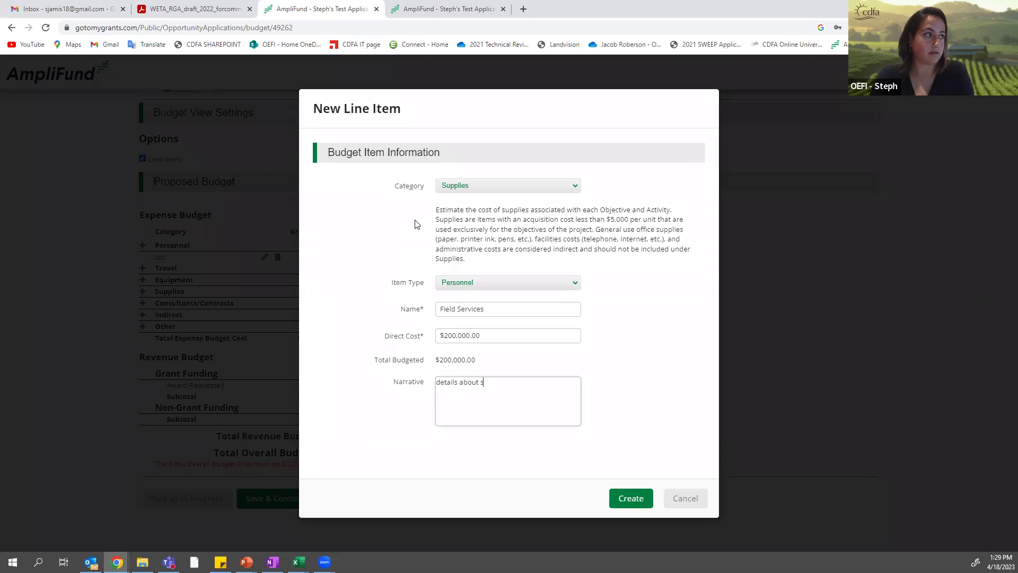
{"action": "type", "text": "line item"}
{"action": "left_click", "coordinate": [617, 496]}
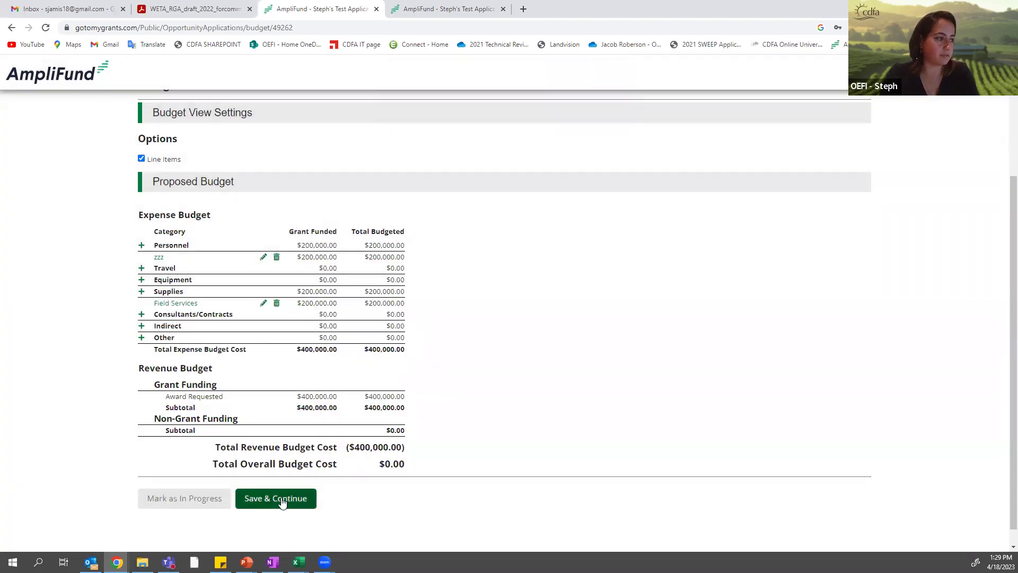
Save the balanced budget to advance to Submit, then bring up the Budget Template slide.
{"action": "scroll", "coordinate": [282, 502], "scroll_direction": "up", "scroll_amount": 3}
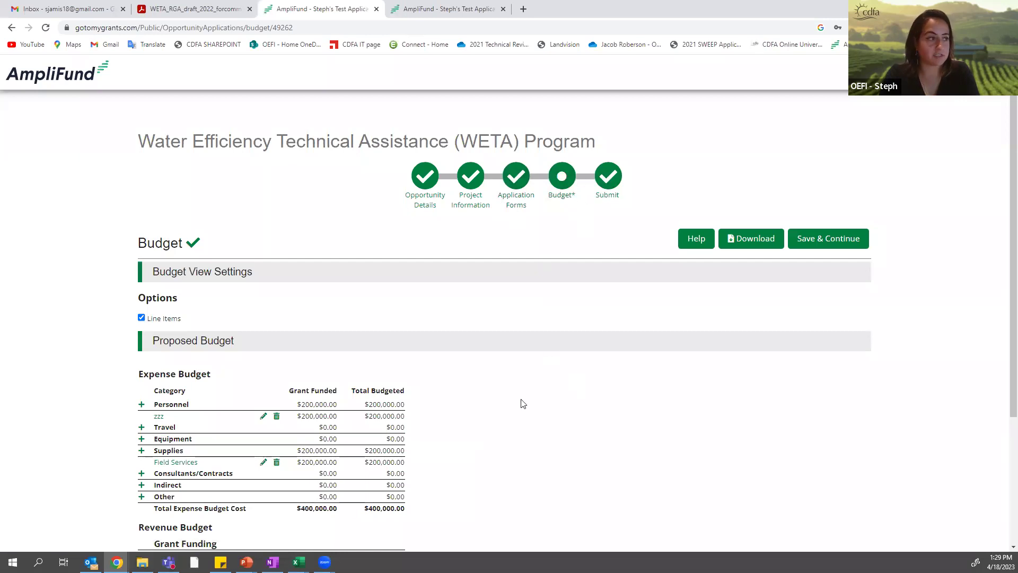
{"action": "scroll", "coordinate": [401, 481], "scroll_direction": "down", "scroll_amount": 3}
{"action": "left_click", "coordinate": [282, 503]}
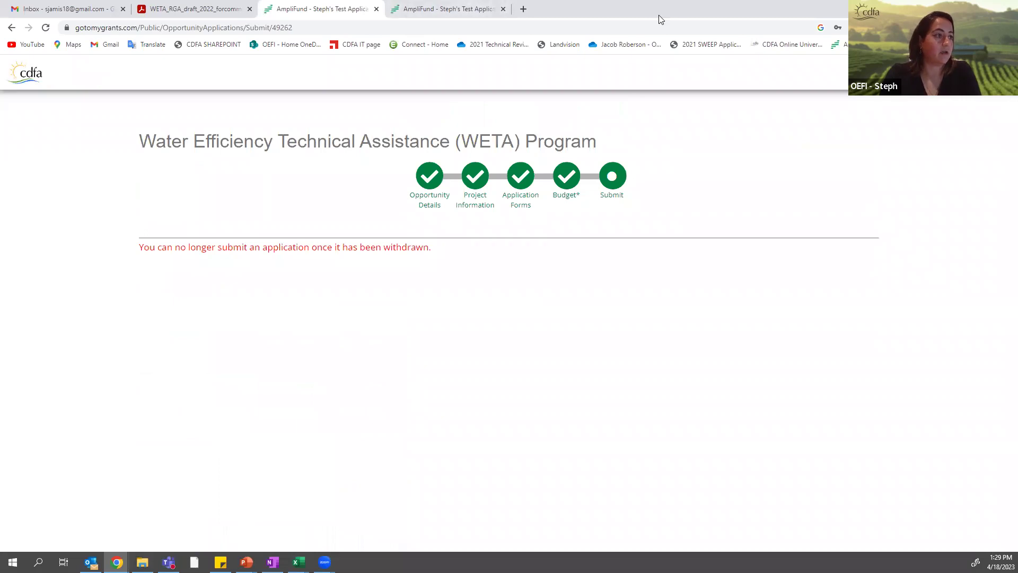
{"action": "key", "text": "alt+Tab"}
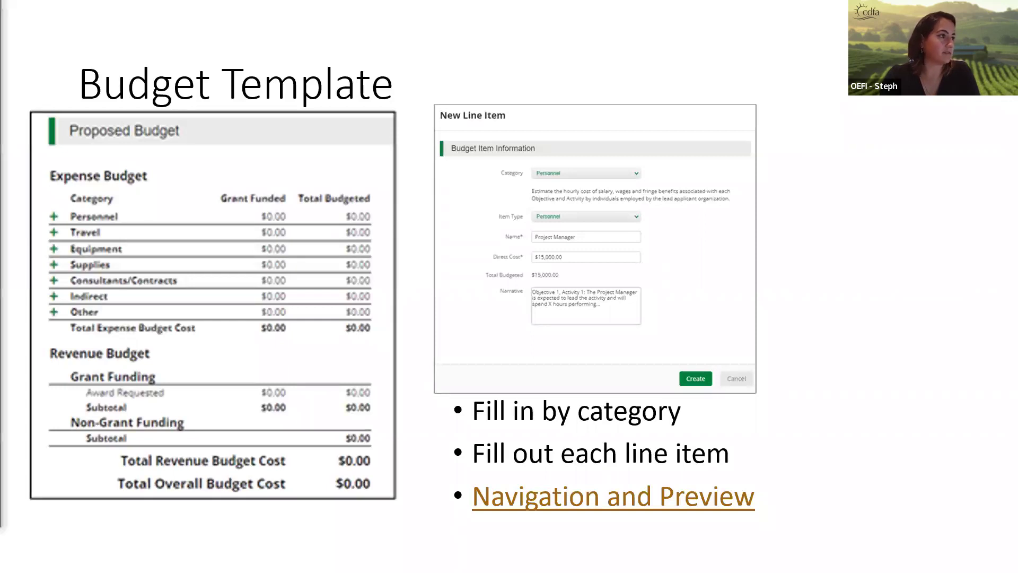
Check the application's Budget step, then advance the slideshow to Budget Category Definitions.
{"action": "key", "text": "alt+Tab"}
{"action": "left_click", "coordinate": [574, 179]}
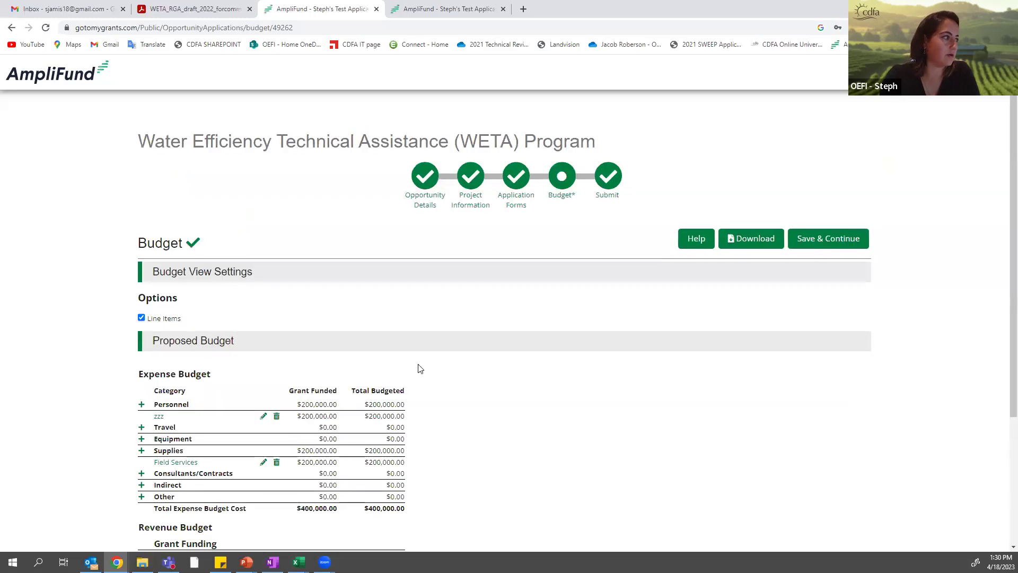
{"action": "scroll", "coordinate": [421, 368], "scroll_direction": "down", "scroll_amount": 3}
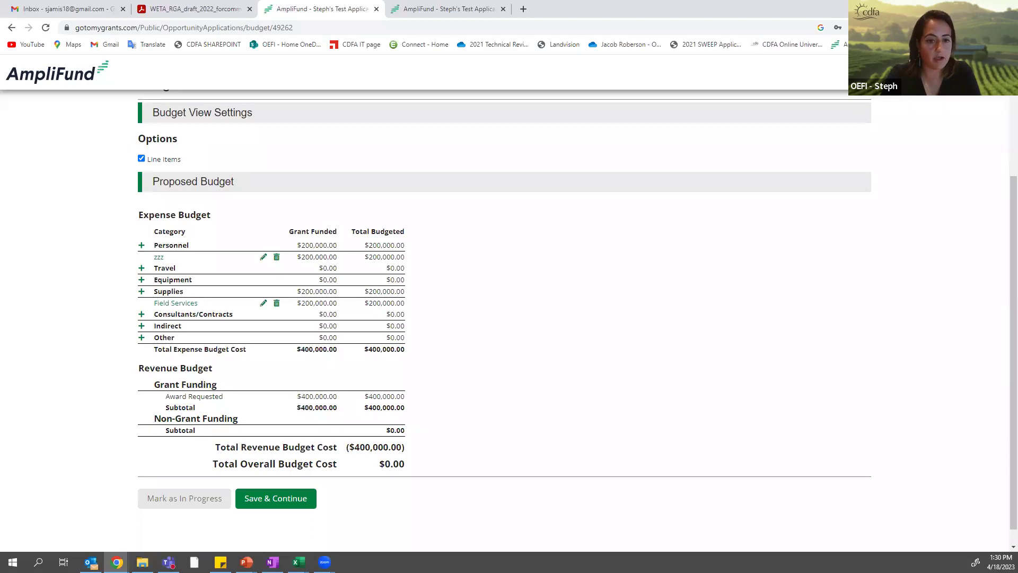
{"action": "key", "text": "alt+Tab"}
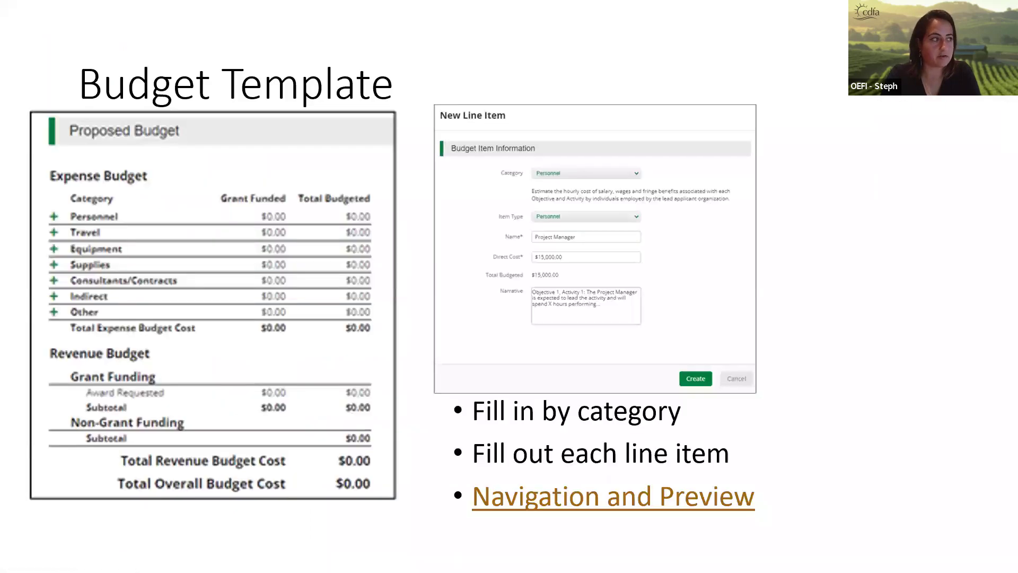
{"action": "key", "text": "Right"}
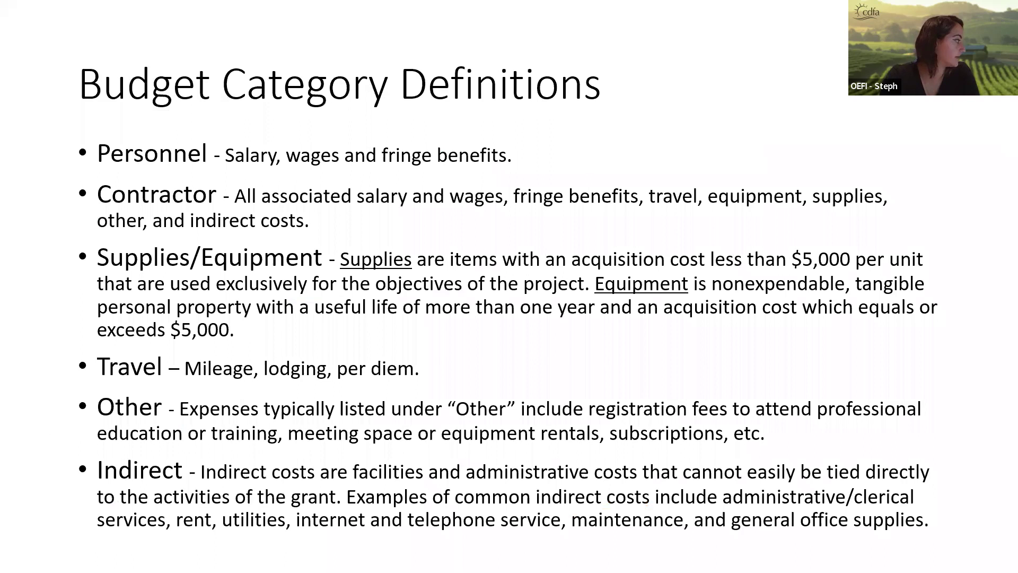
Glance at the AmpliFund budget page, then advance the slideshow to Examples of Allowable Costs.
{"action": "key", "text": "alt+Tab"}
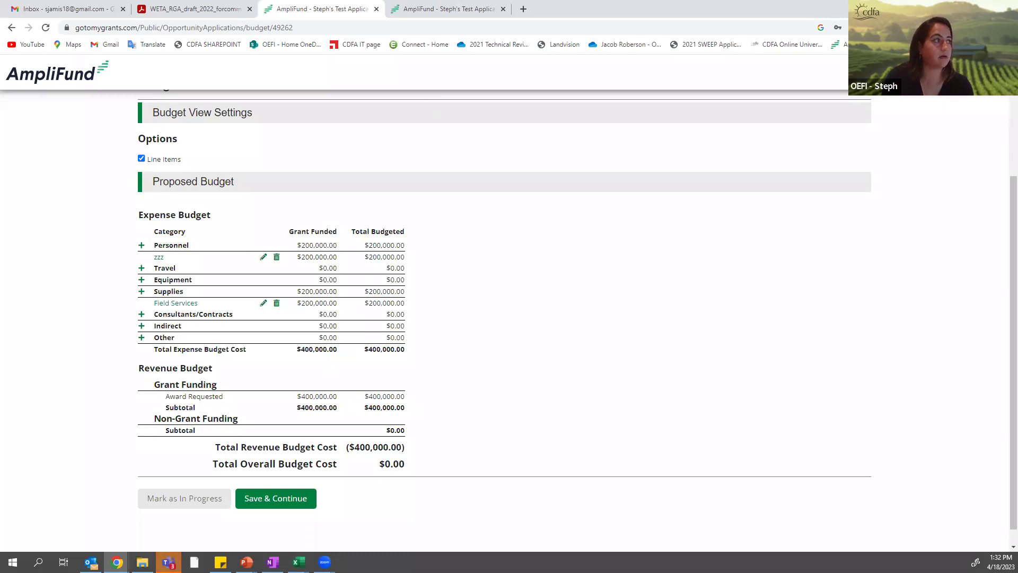
{"action": "key", "text": "alt+Tab"}
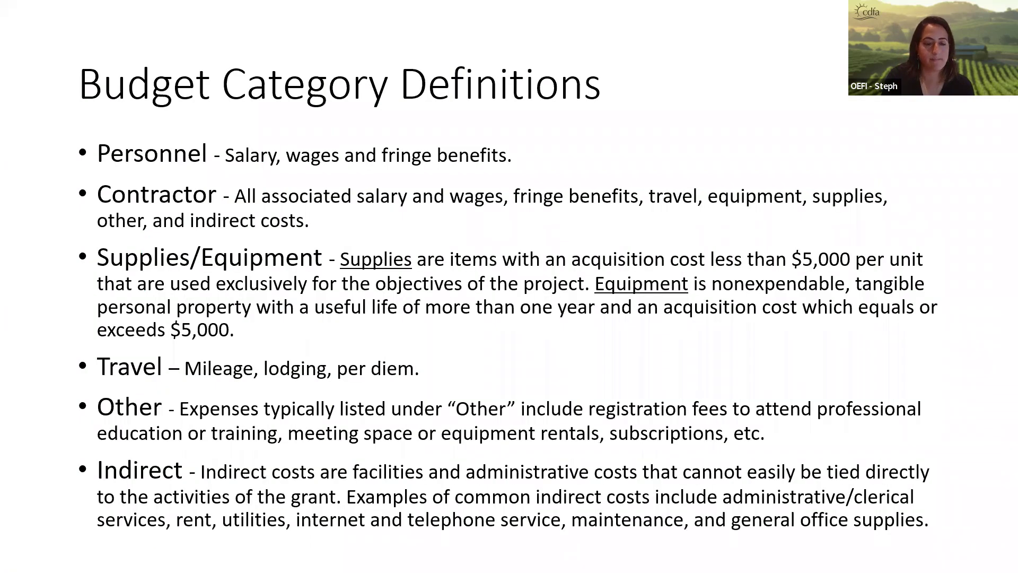
{"action": "key", "text": "Right"}
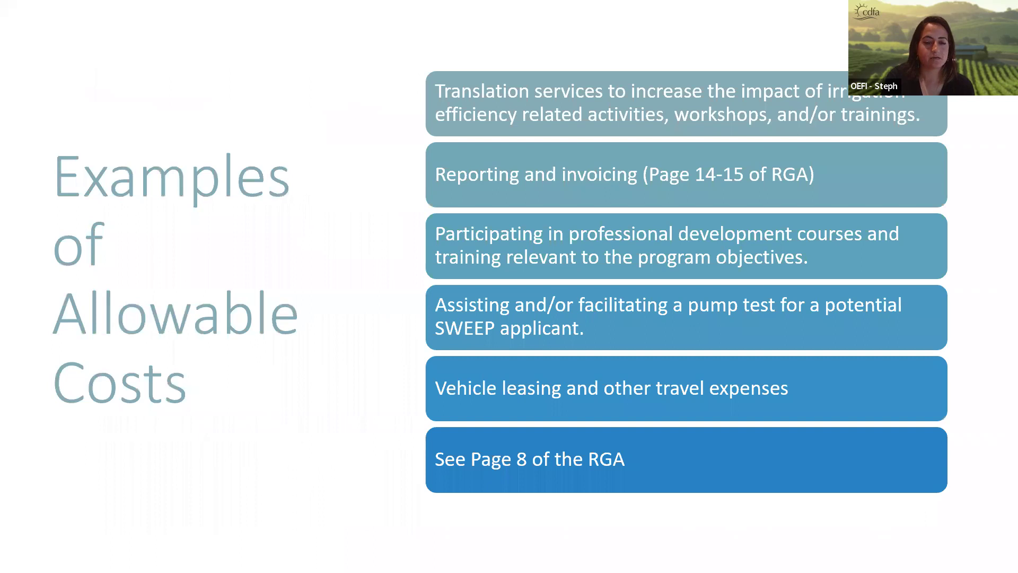